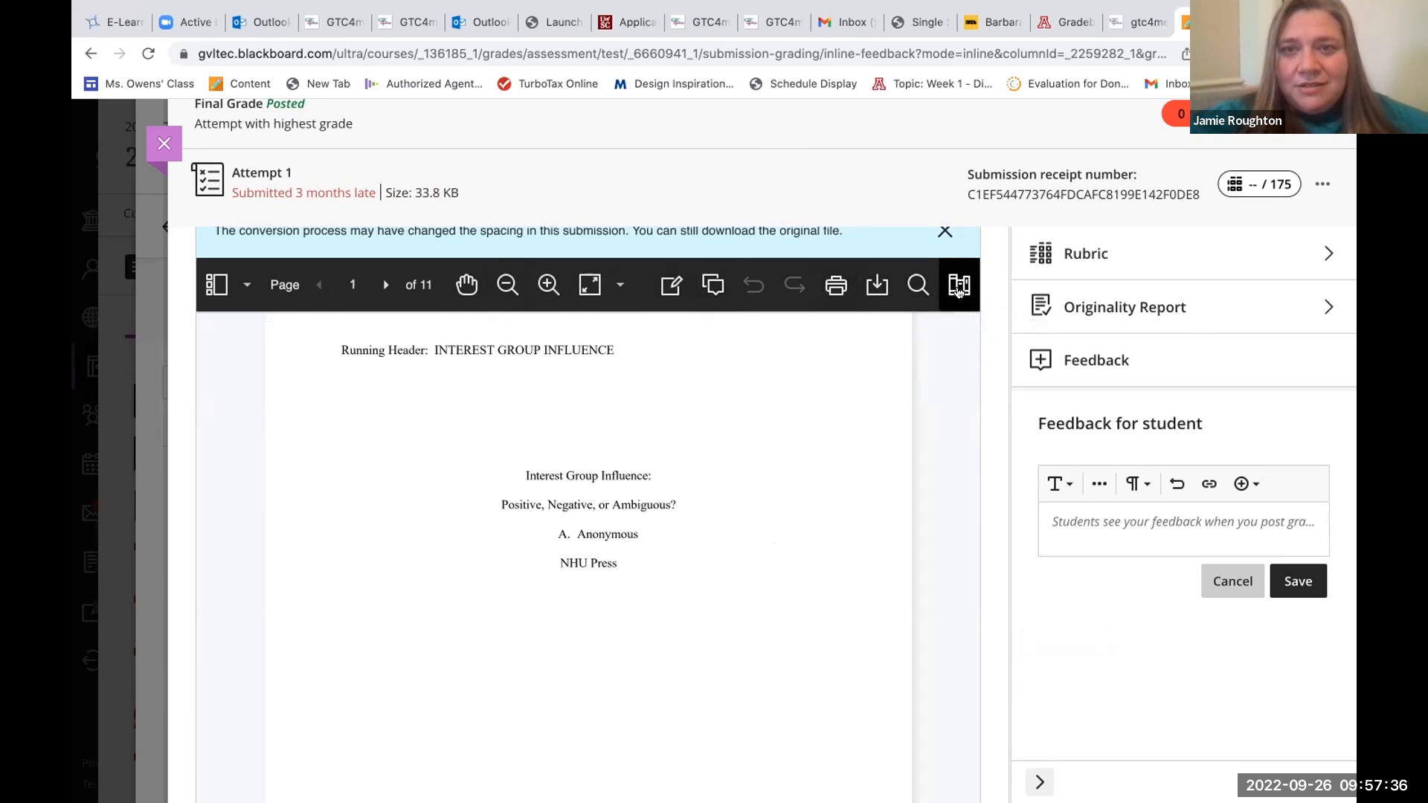
Open the Content Library of saved comments beside the student's submission.
scroll(928, 342, "down", 2)
scroll(927, 342, "up", 2)
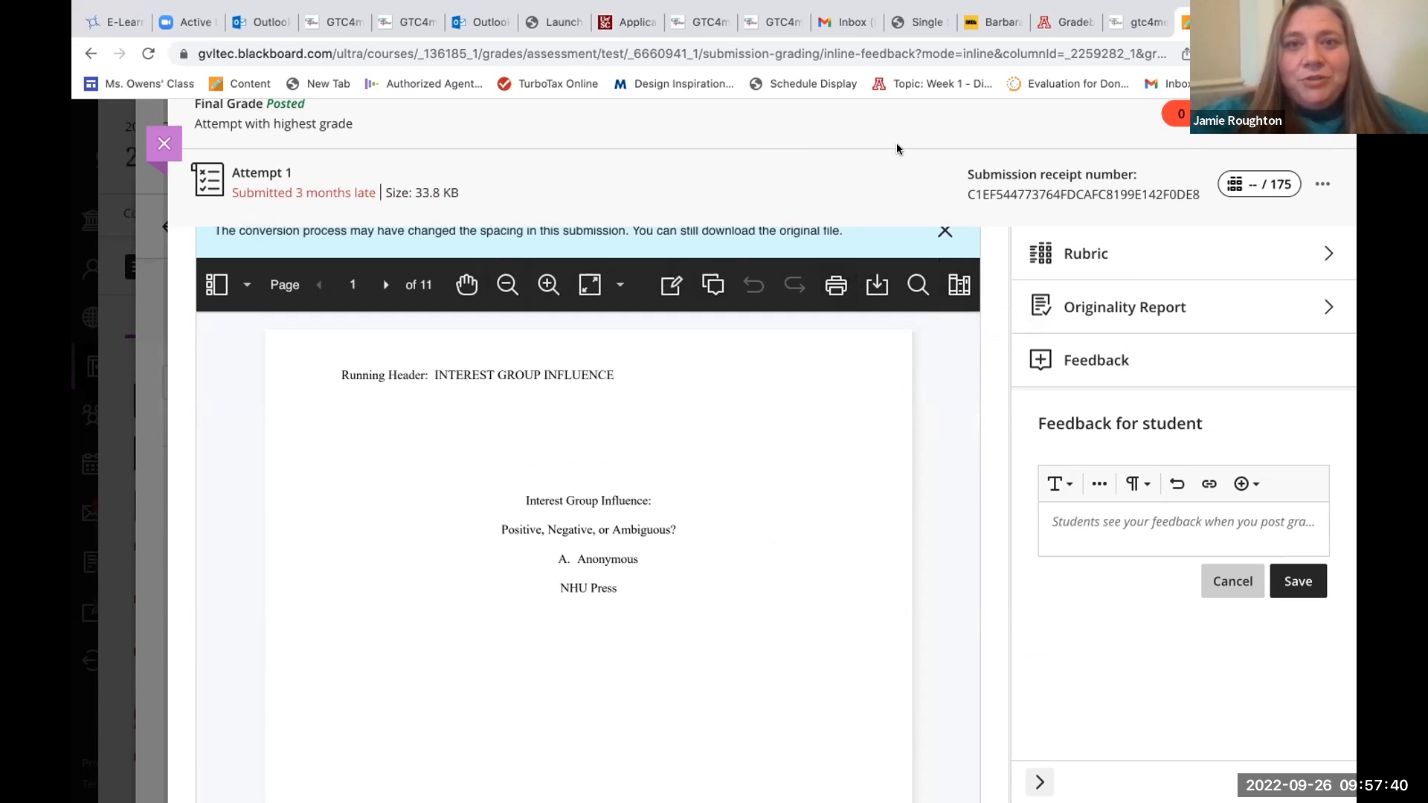
scroll(885, 297, "down", 3)
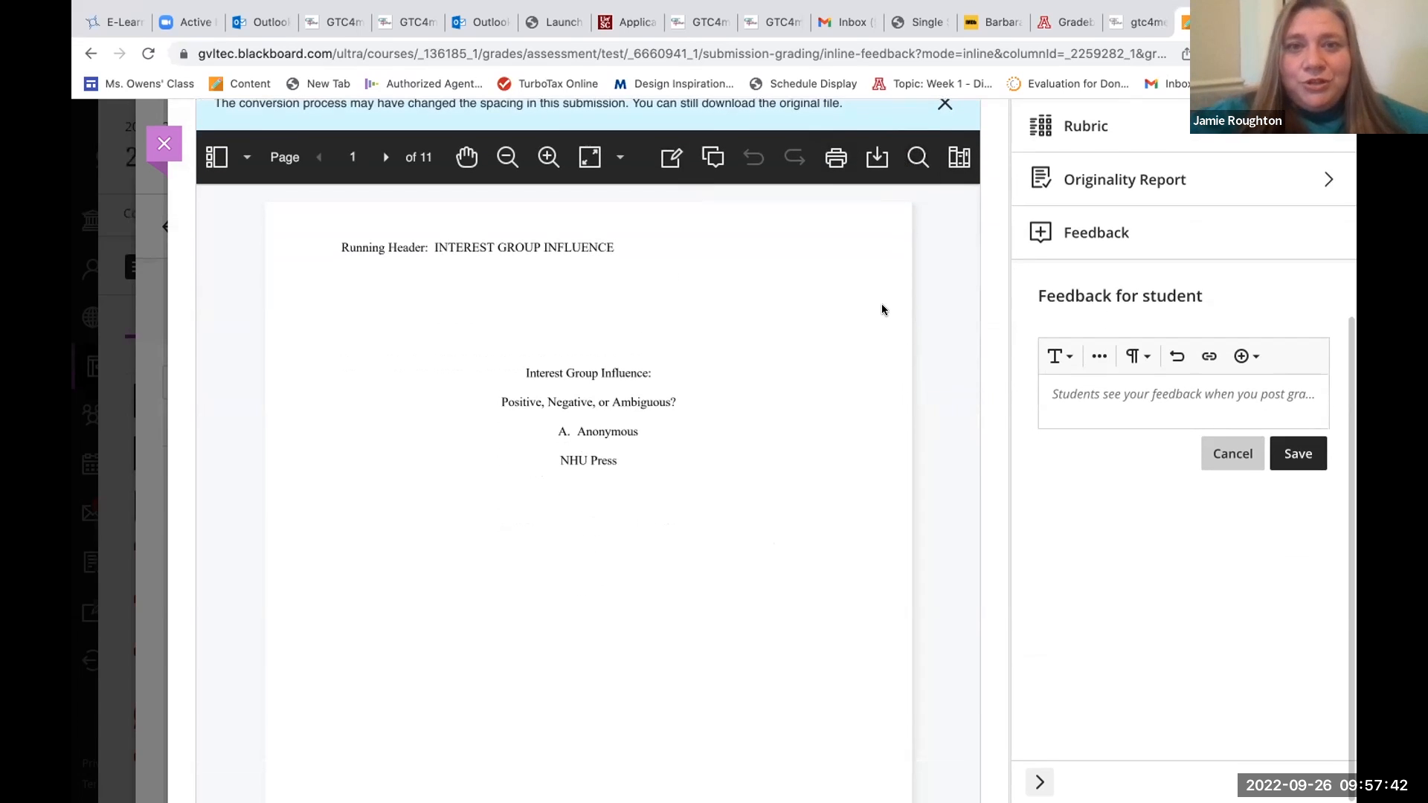
scroll(883, 309, "down", 1)
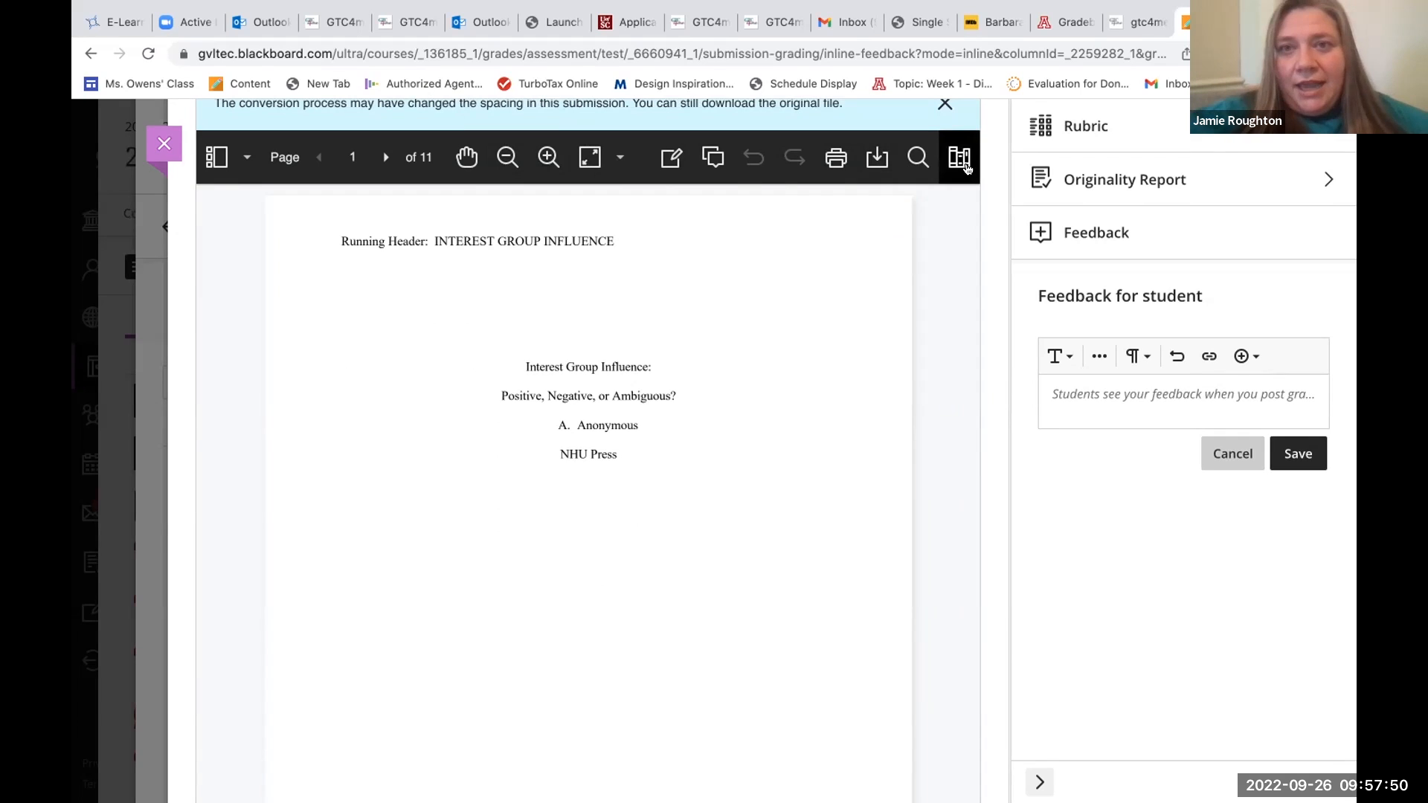
left_click(960, 157)
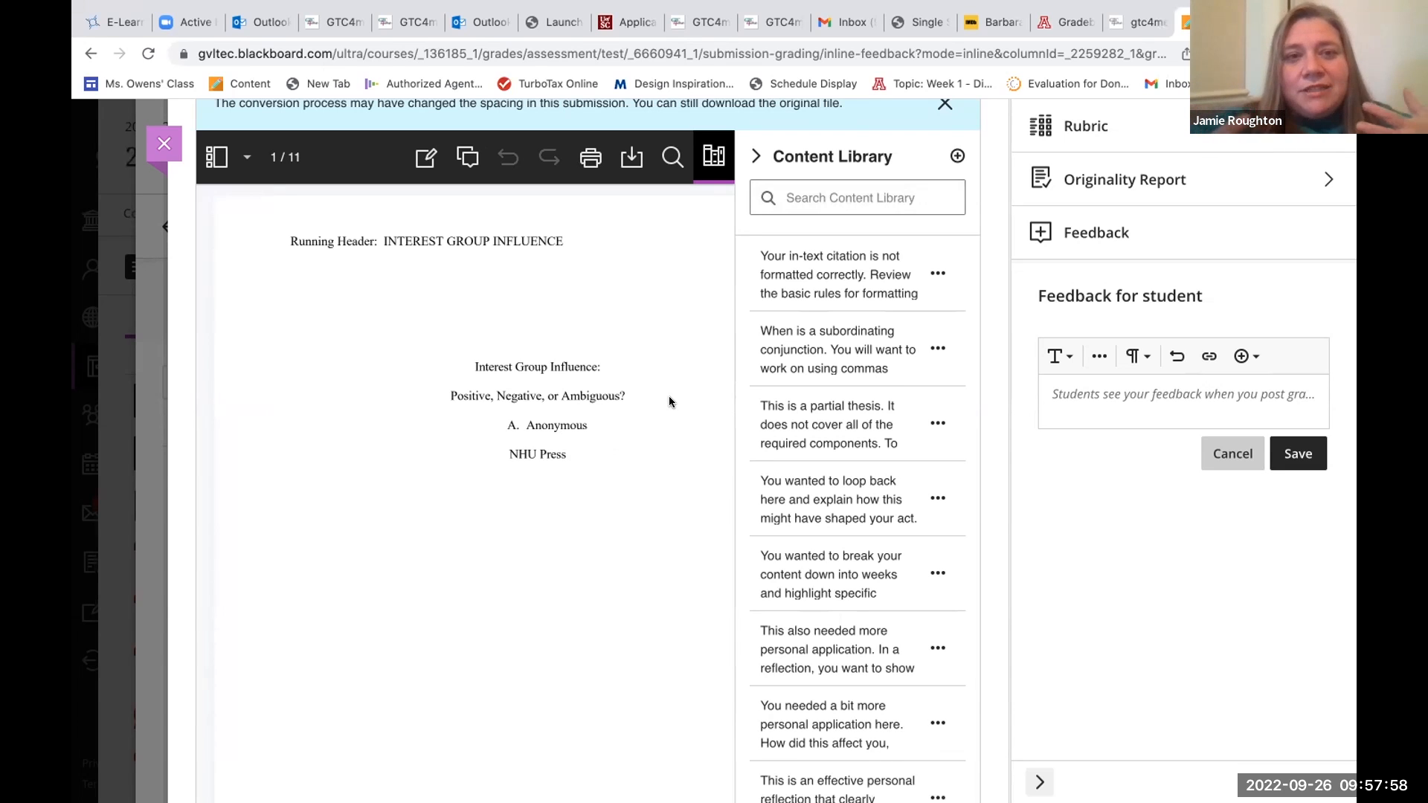
Go to the introduction on page 2 and search the Content Library for "in-te" to find comments about its in-text citation.
scroll(668, 395, "down", 5)
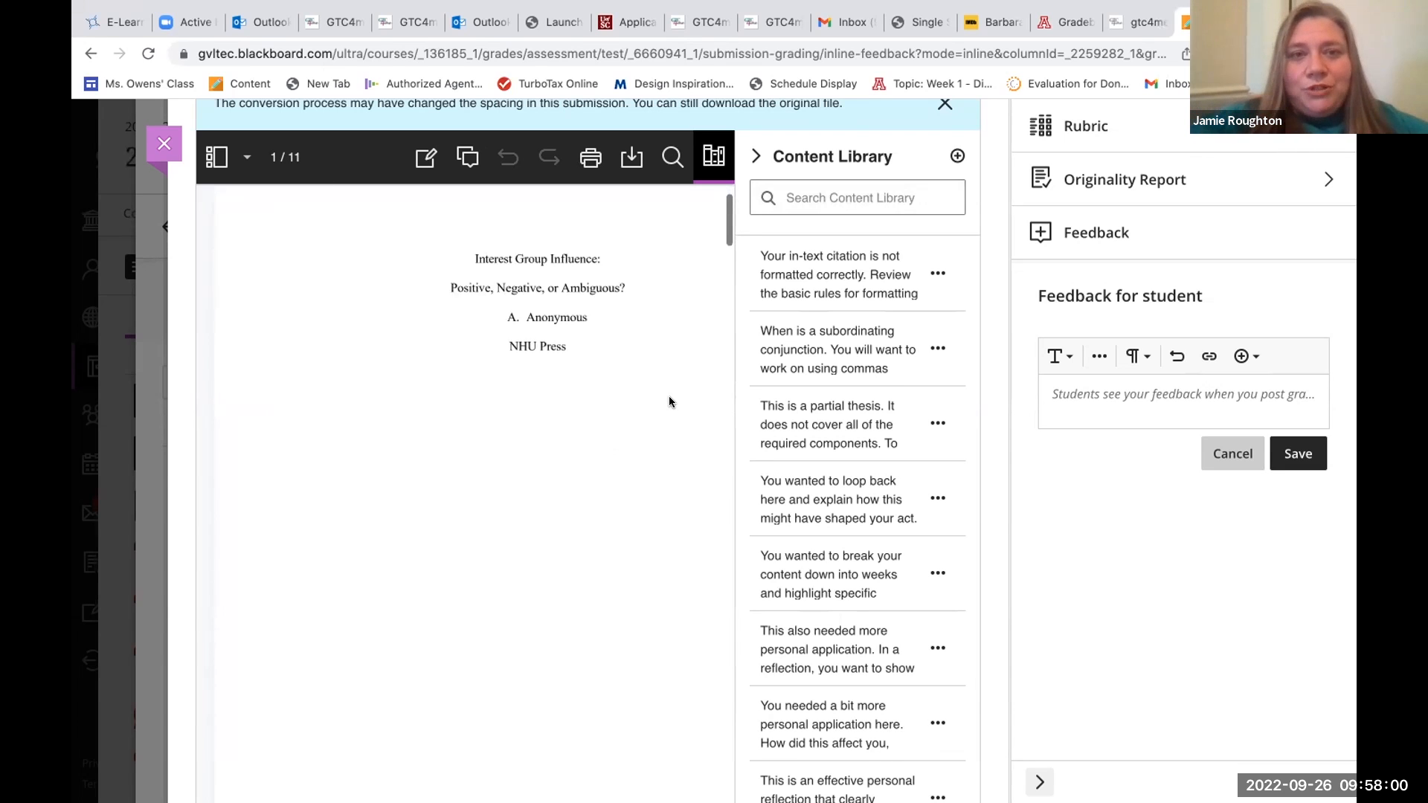
scroll(668, 396, "down", 4)
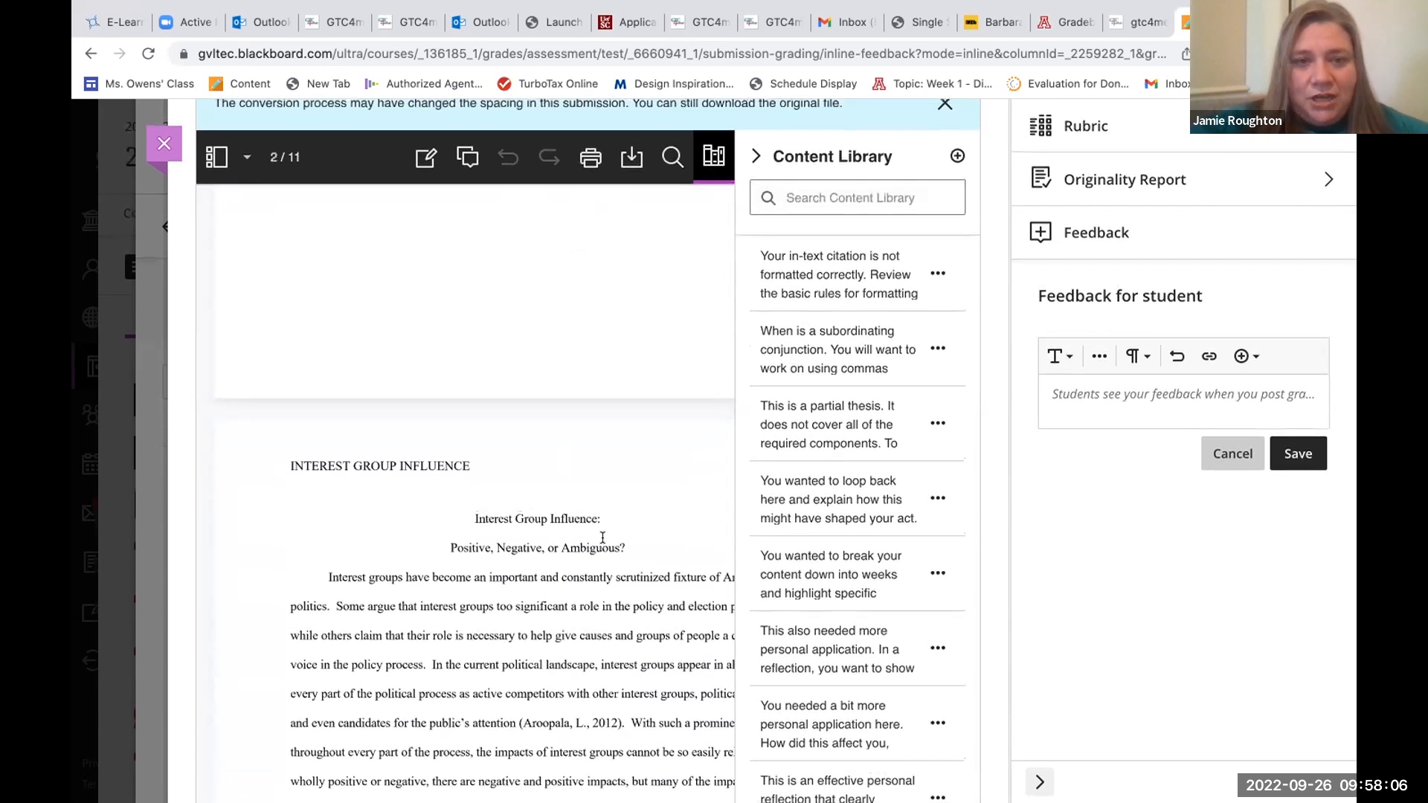
scroll(602, 537, "down", 4)
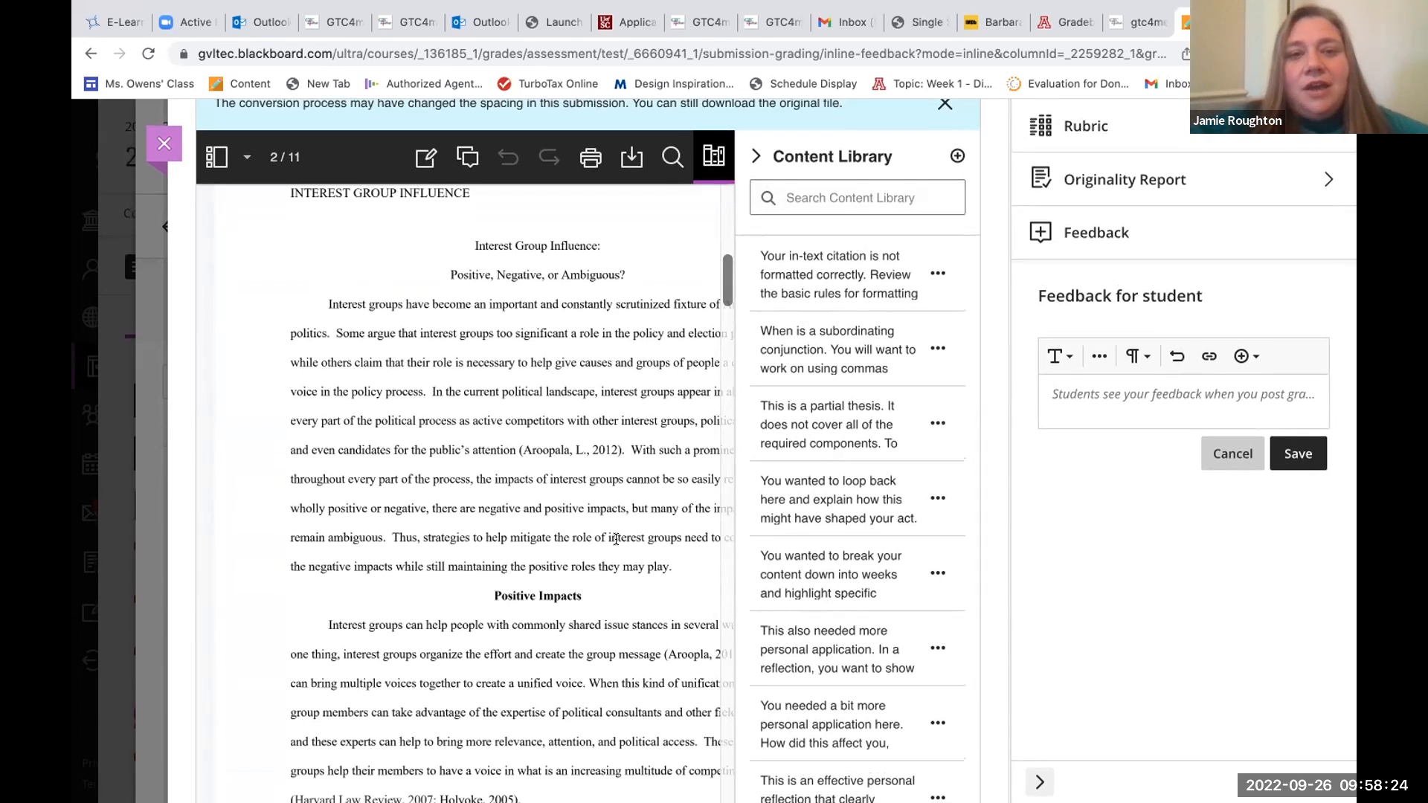
scroll(663, 572, "down", 1)
scroll(663, 573, "down", 1)
scroll(663, 573, "right", 2)
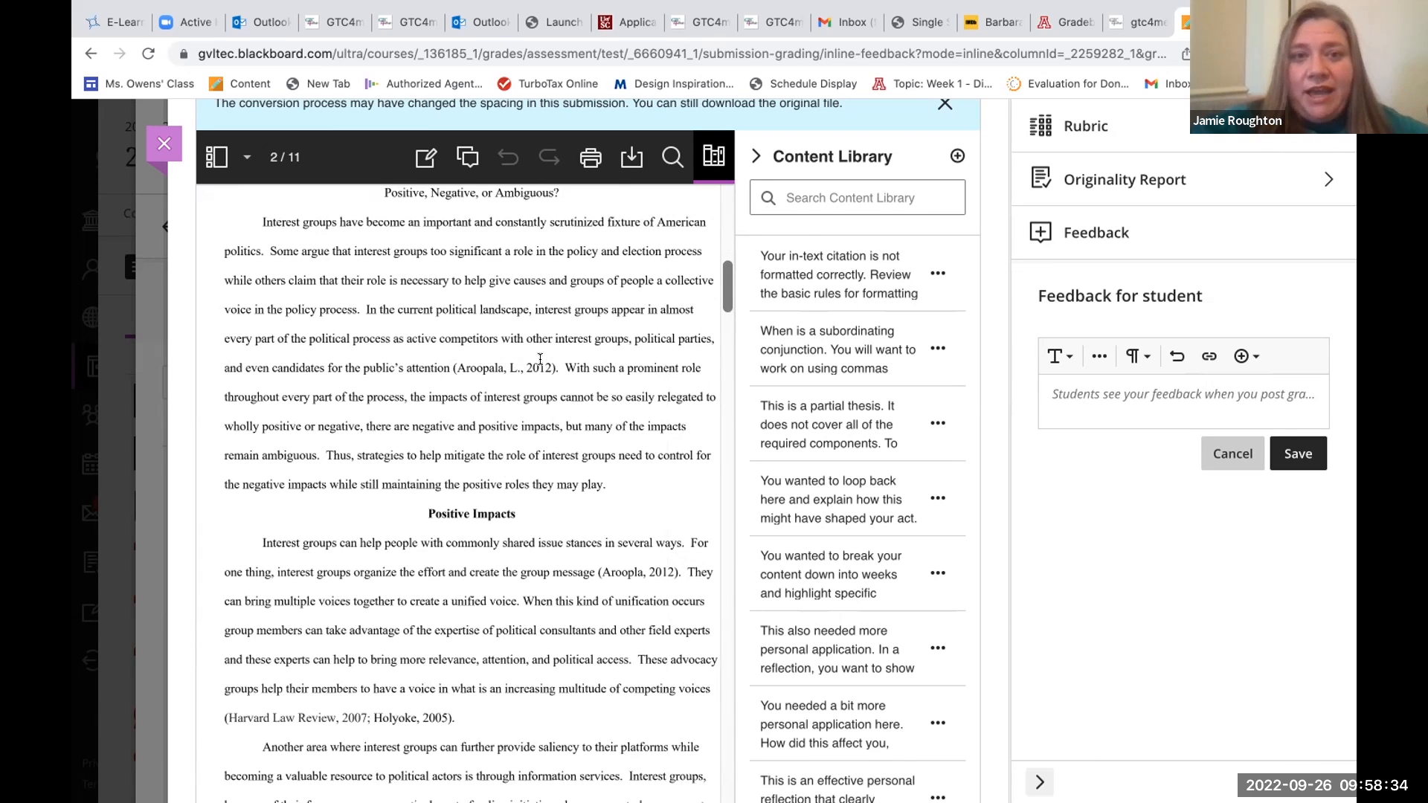
left_click_drag(555, 367, 448, 348)
left_click(608, 334)
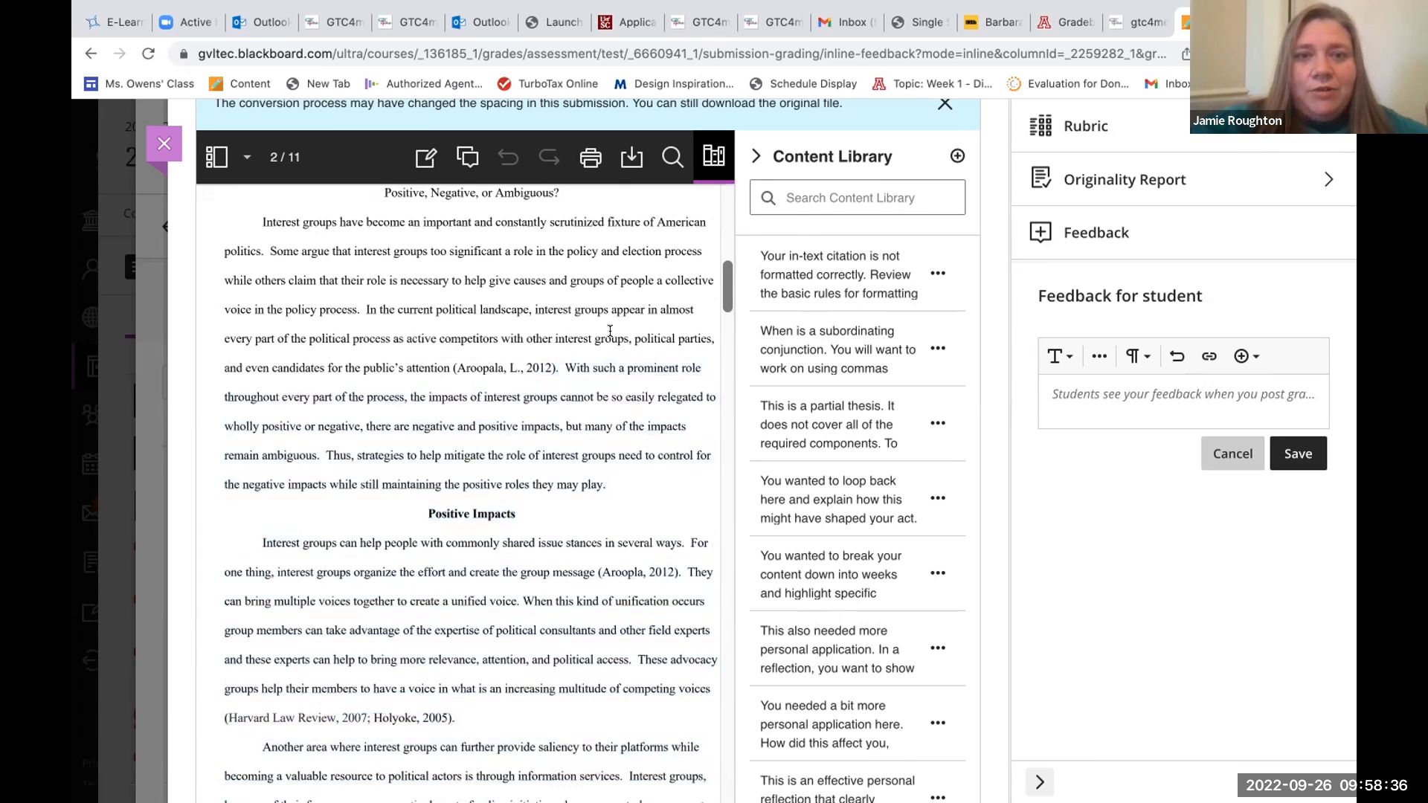
left_click(801, 197)
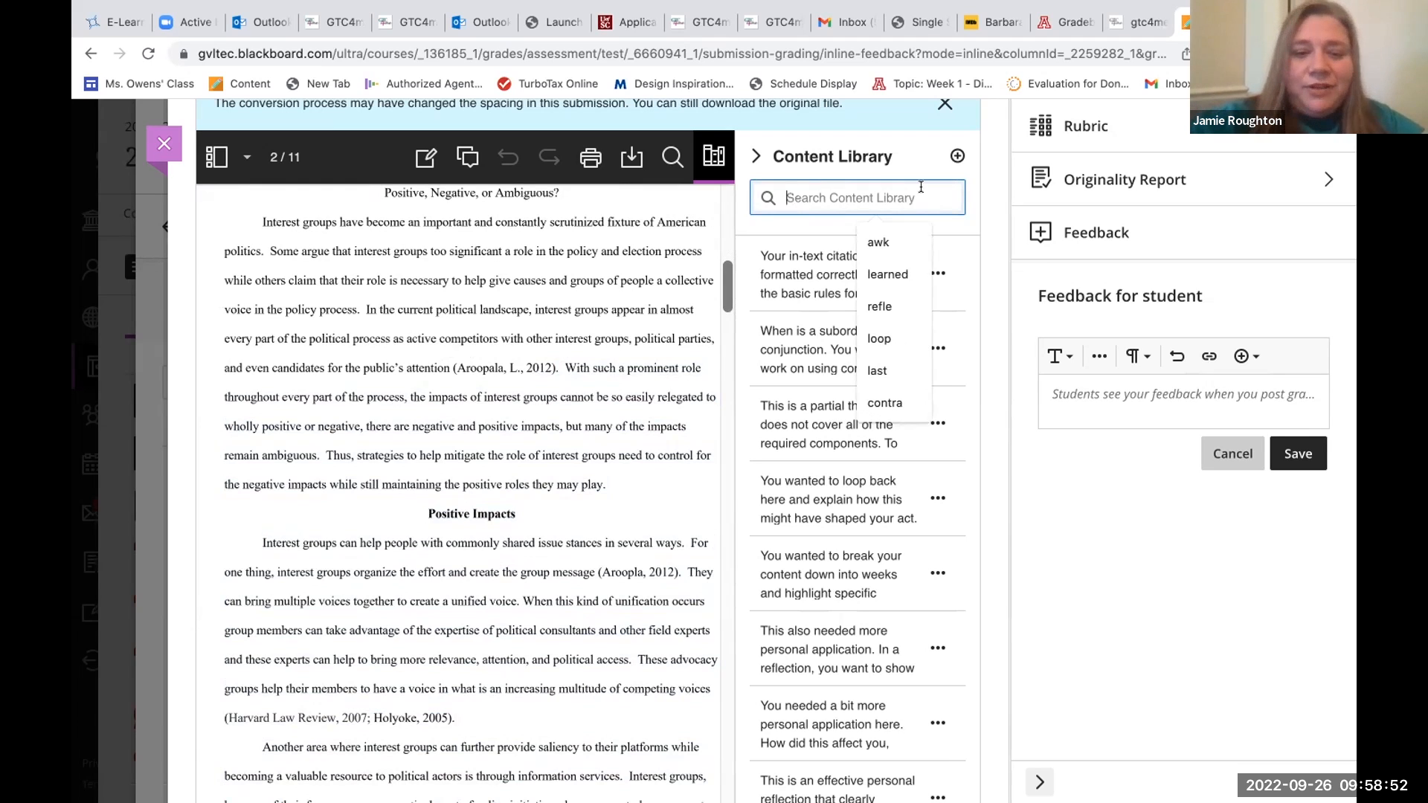
type("in-t")
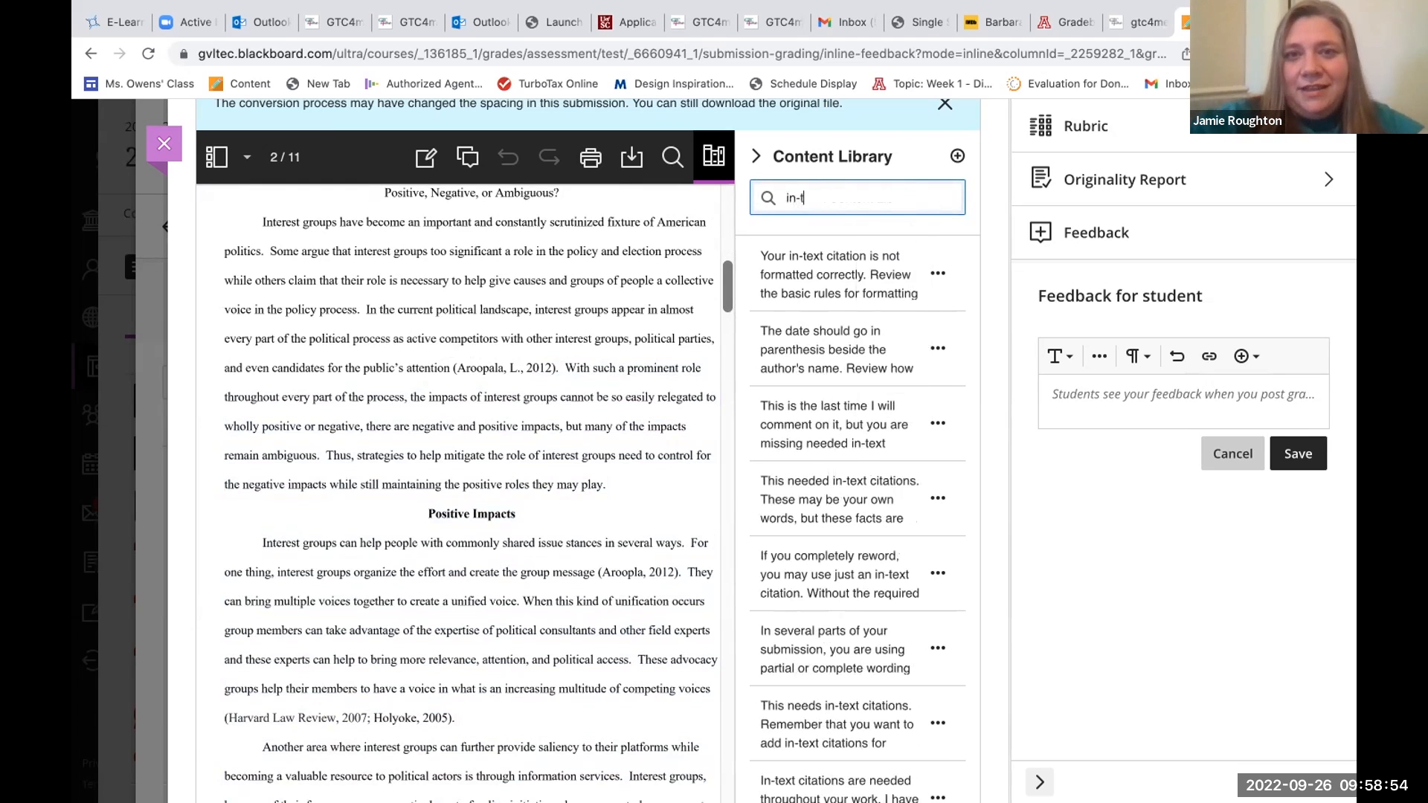
type("e")
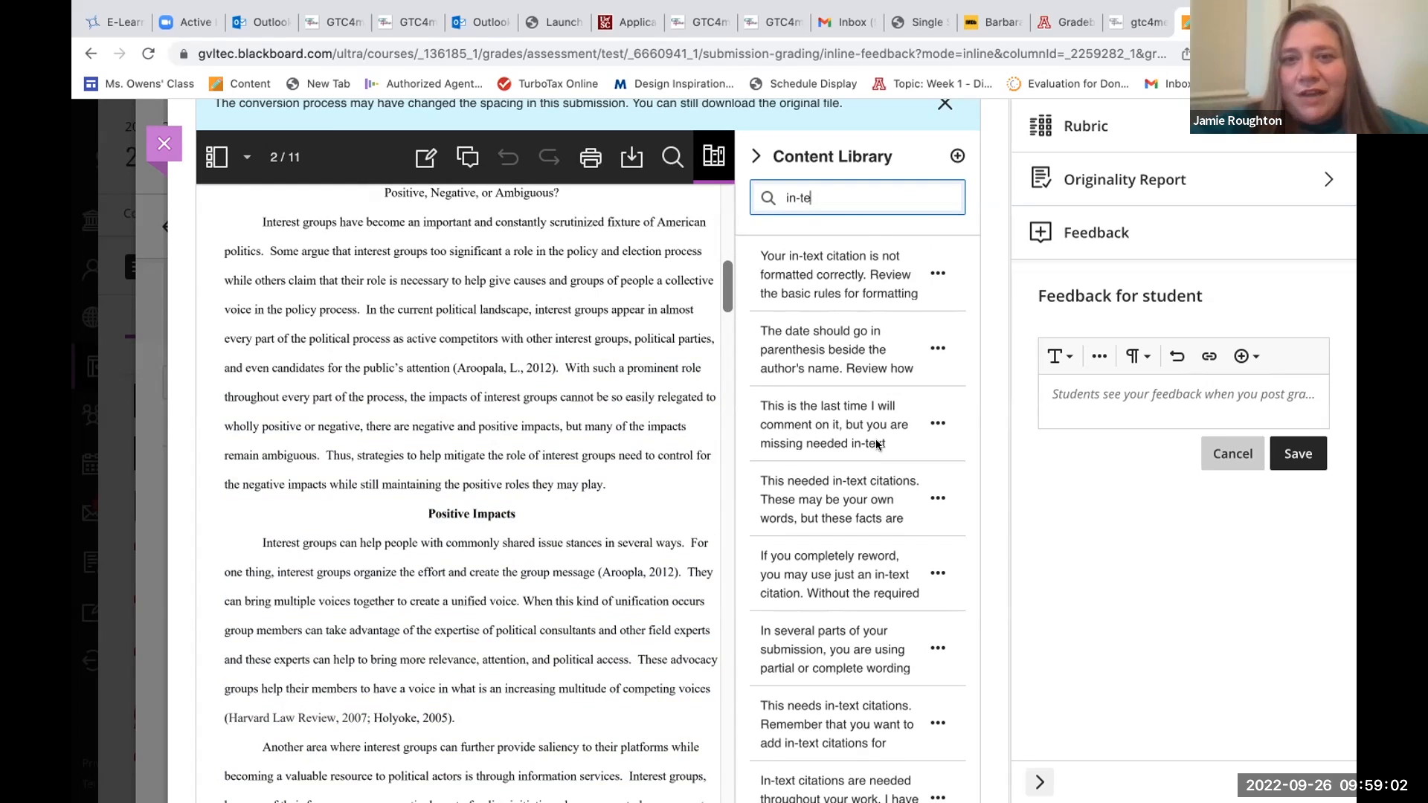
Place the saved comment "Your in-text citation is not formatted correctly" at the introduction's 2012 citation, review its text and save it.
left_click(938, 273)
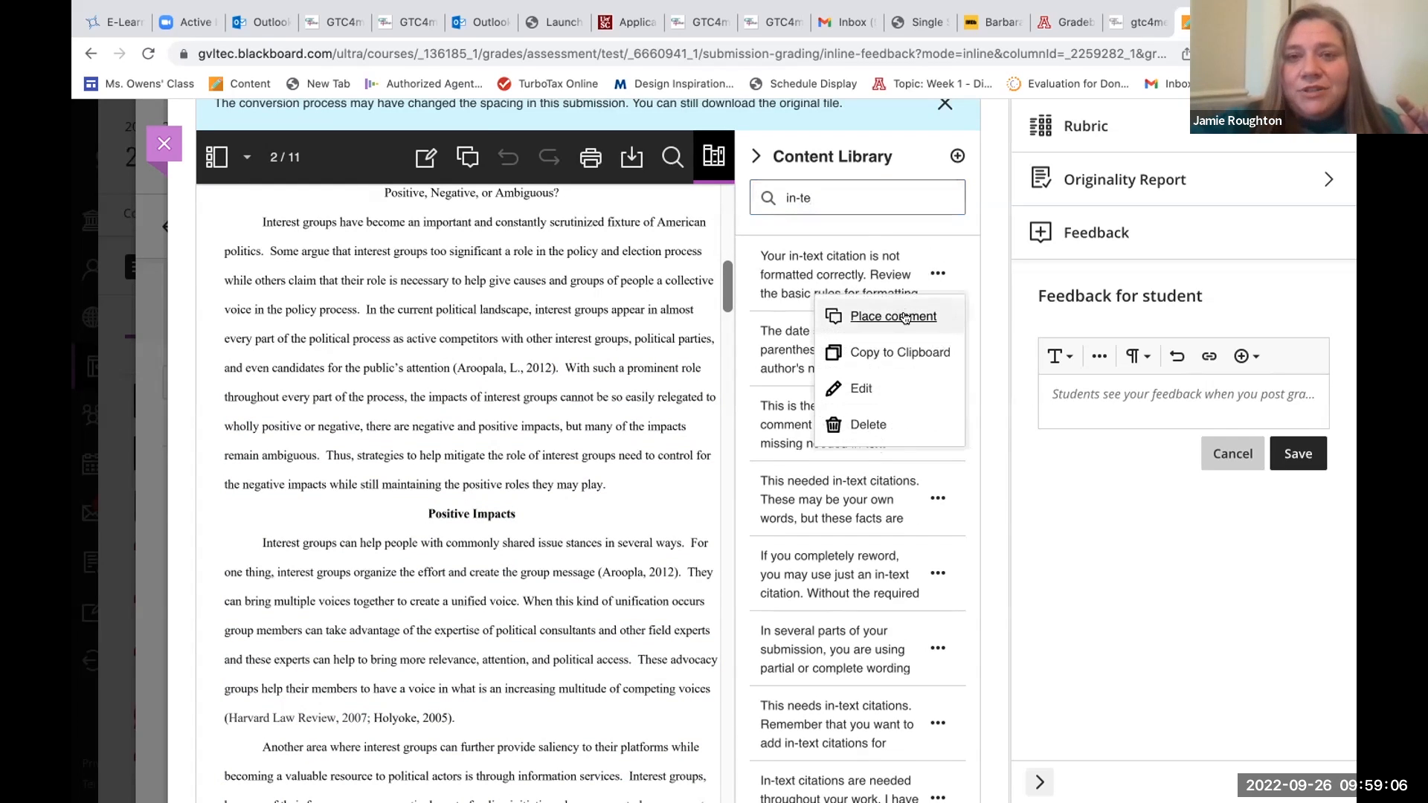
left_click(904, 319)
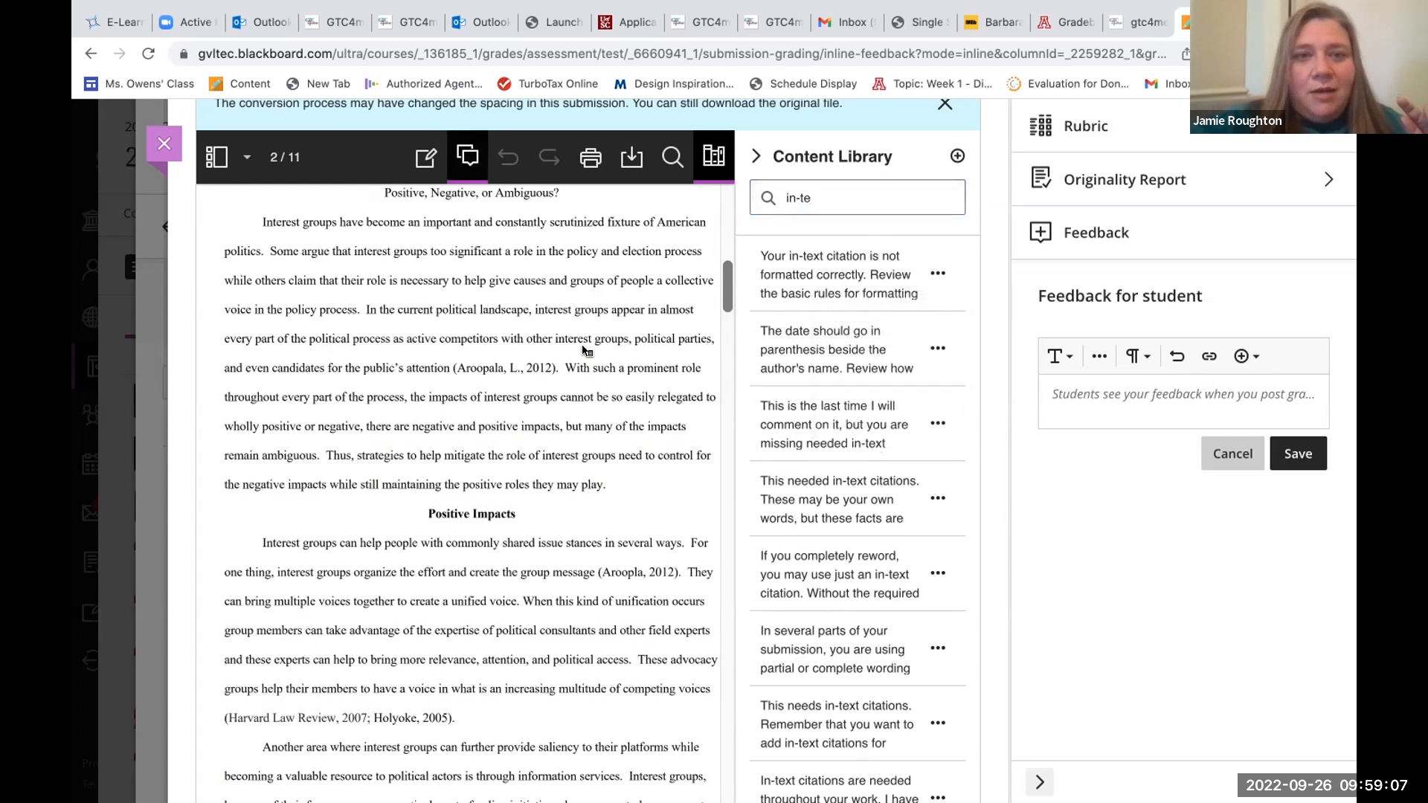
left_click(503, 346)
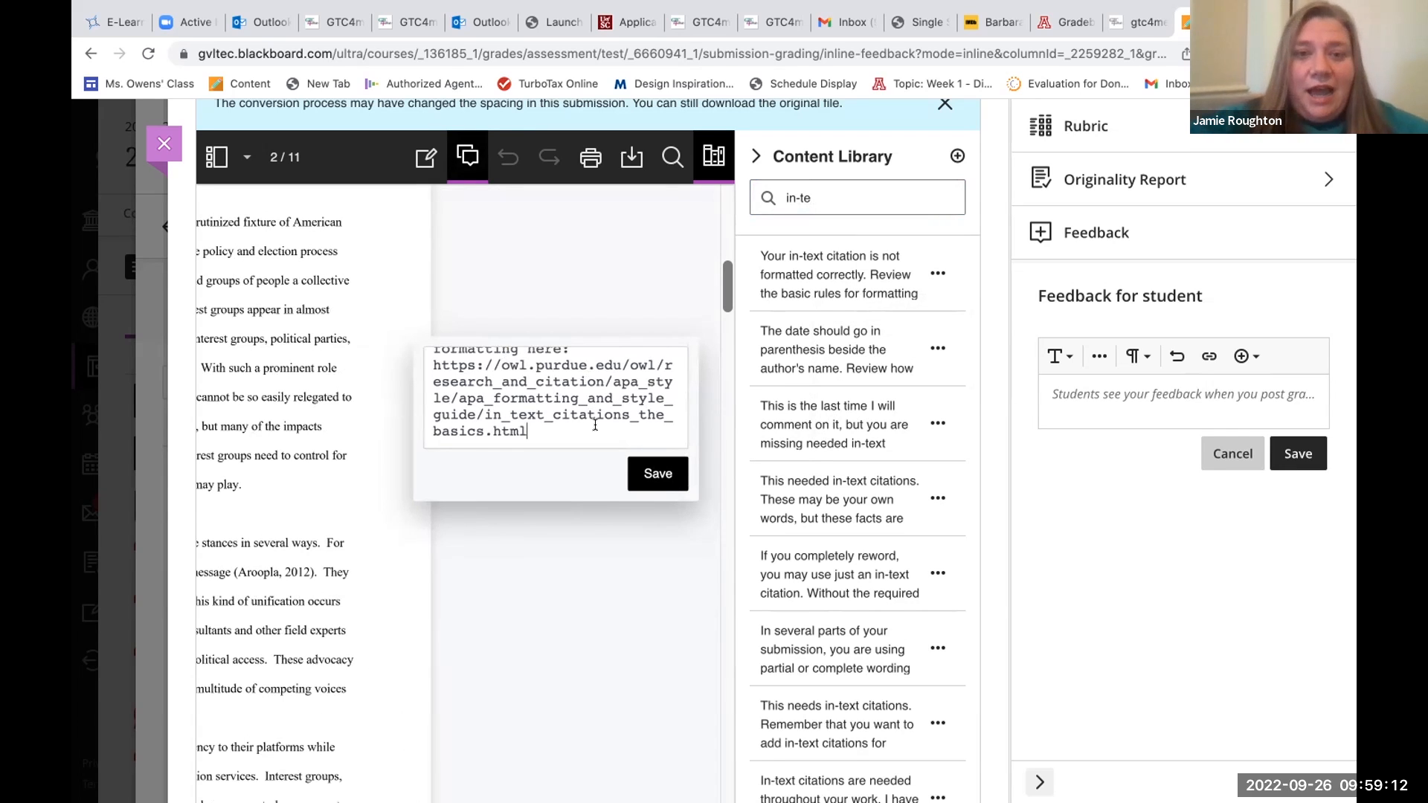
scroll(515, 410, "up", 3)
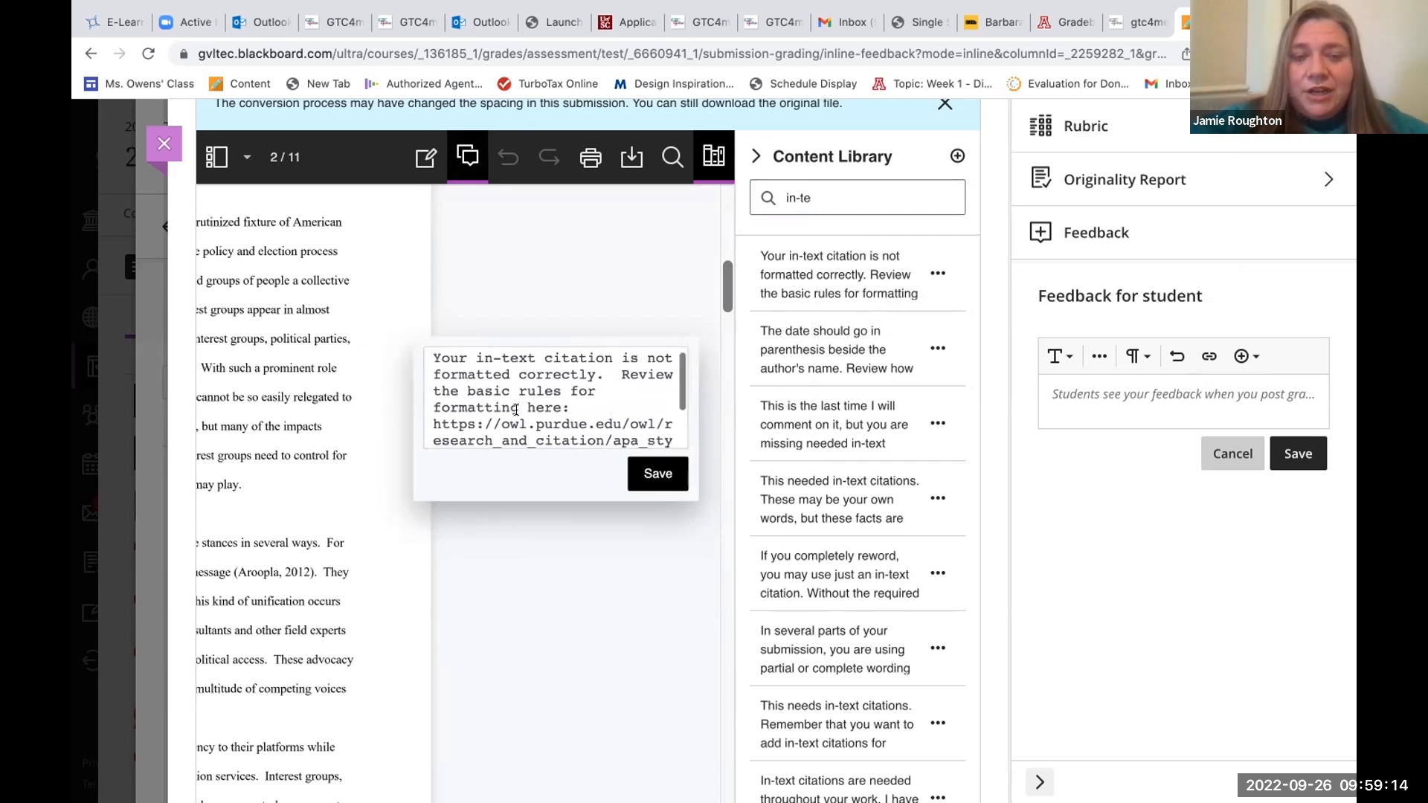
scroll(515, 410, "down", 3)
scroll(515, 409, "up", 3)
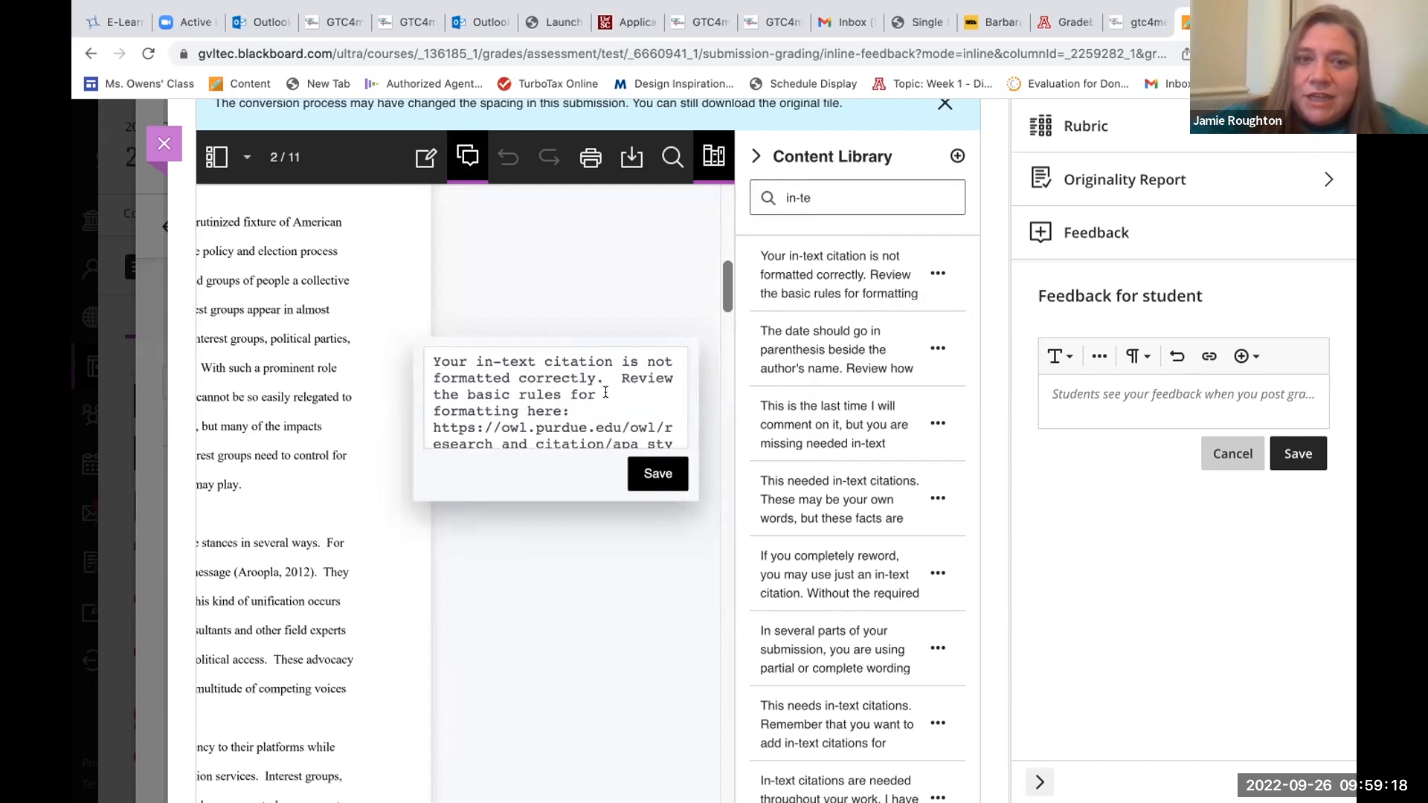
scroll(606, 393, "down", 3)
scroll(608, 394, "up", 2)
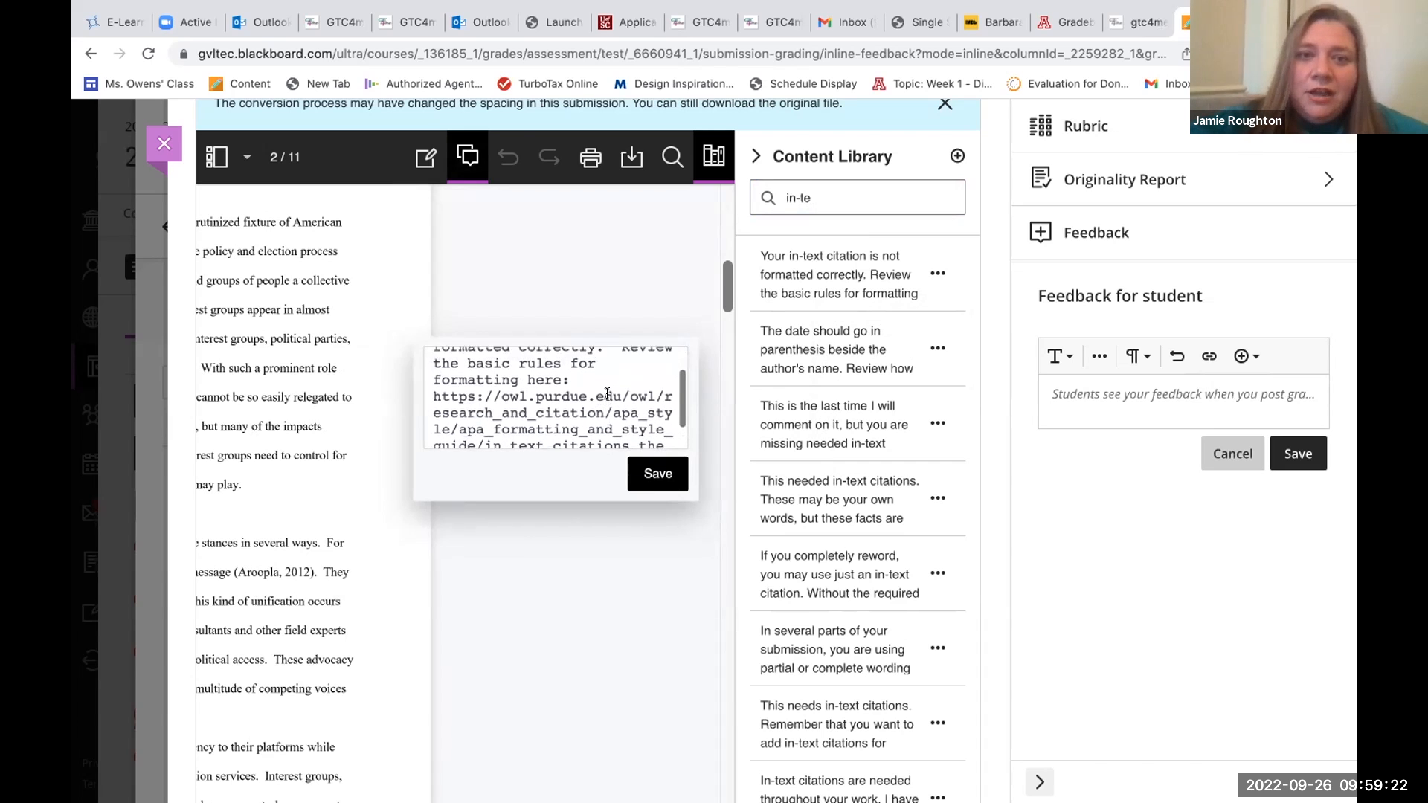
scroll(607, 394, "up", 1)
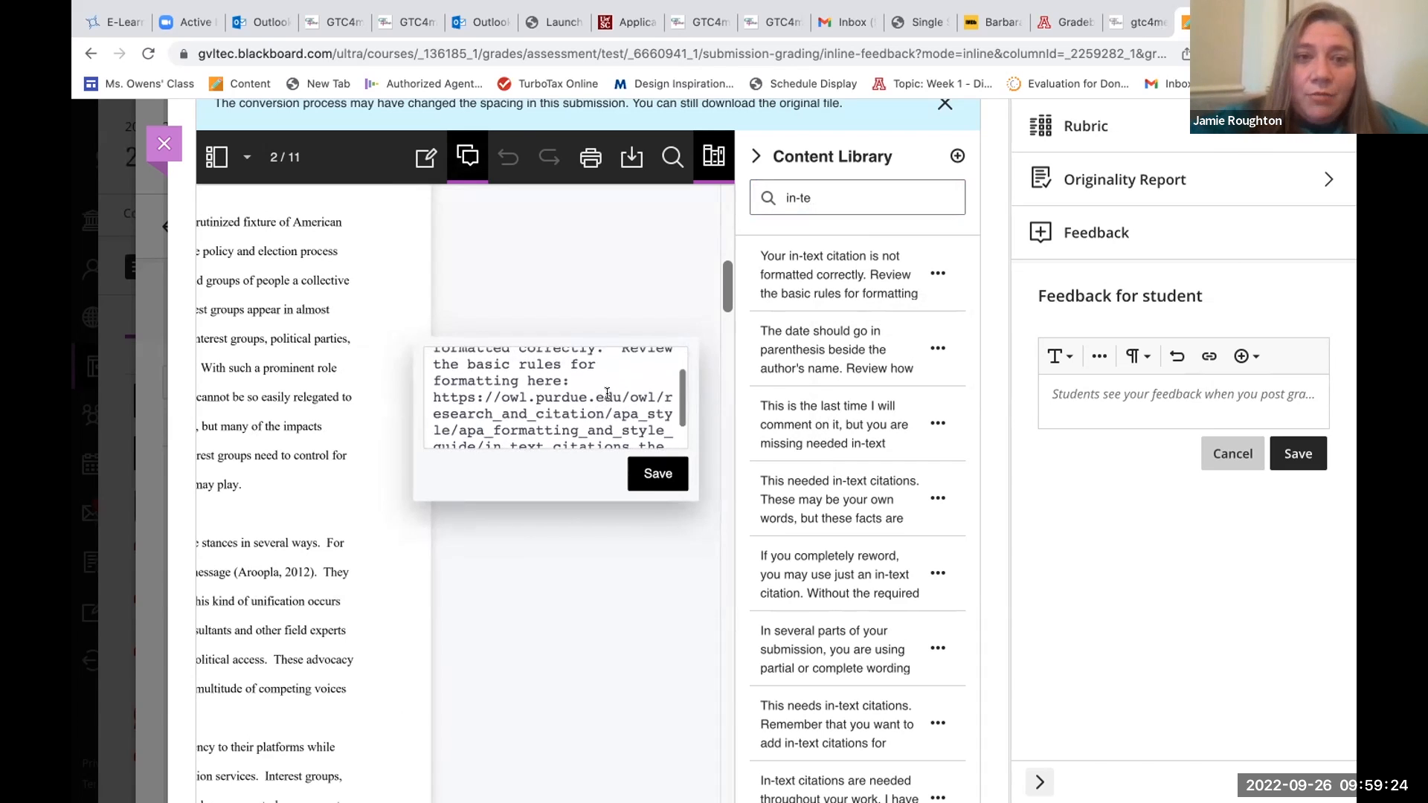
scroll(608, 394, "down", 1)
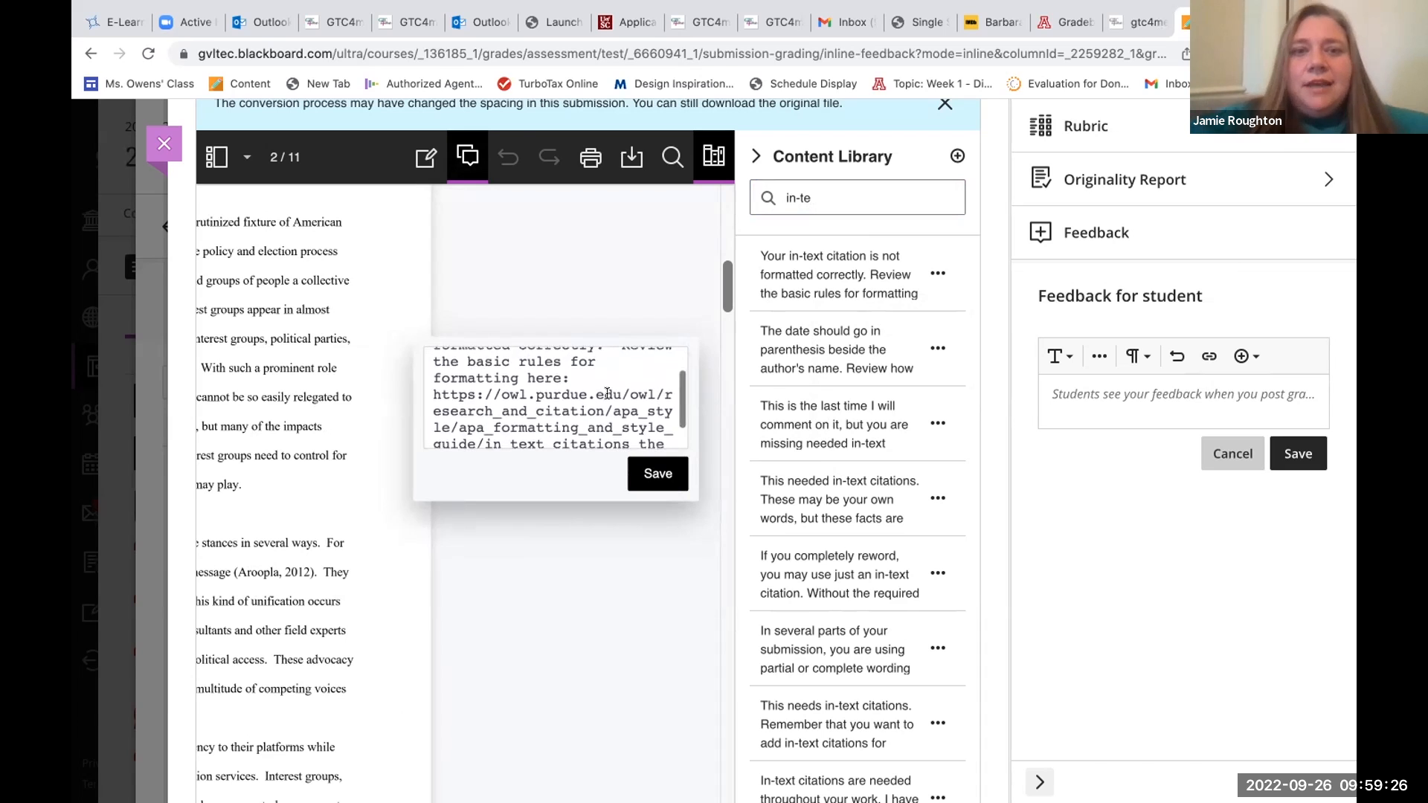
scroll(451, 387, "down", 2)
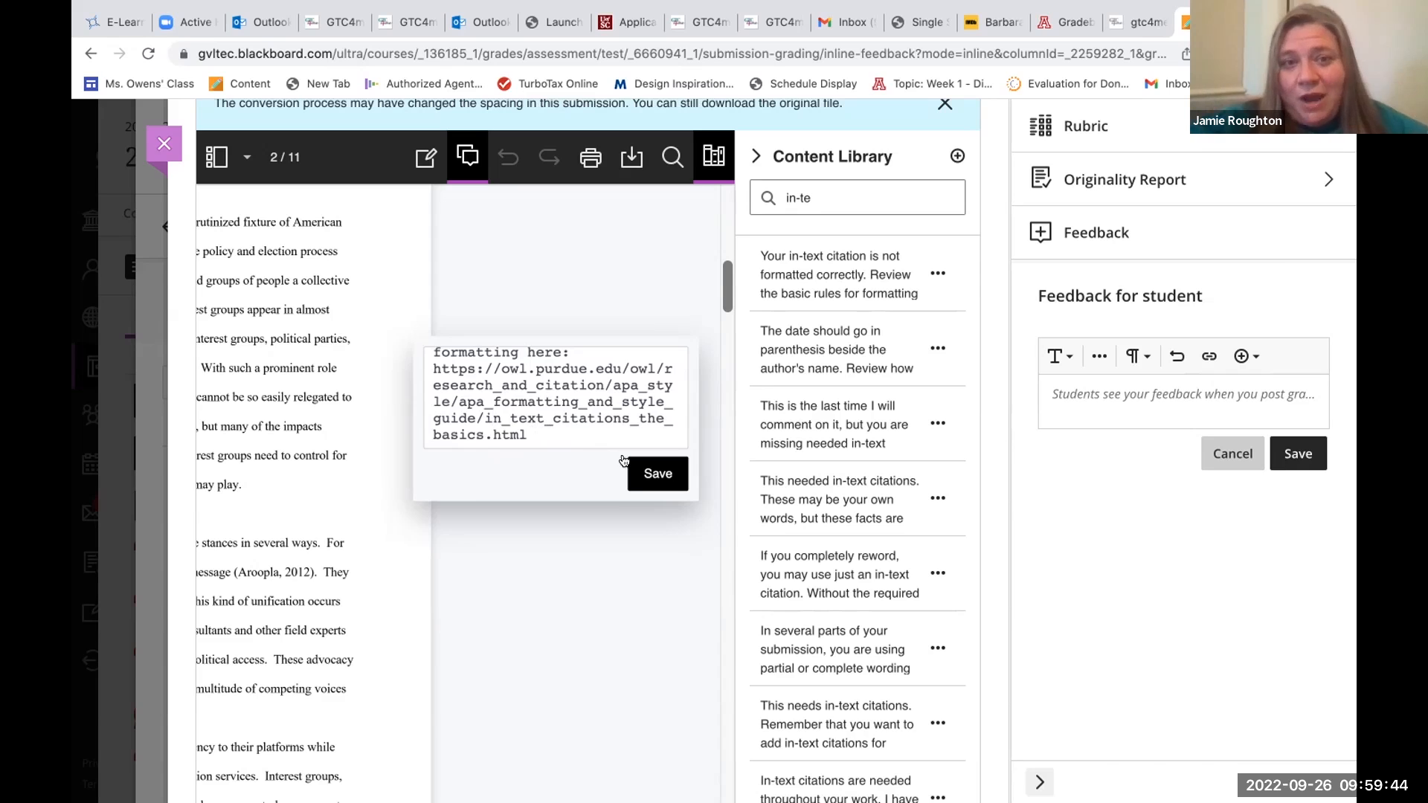
left_click(647, 469)
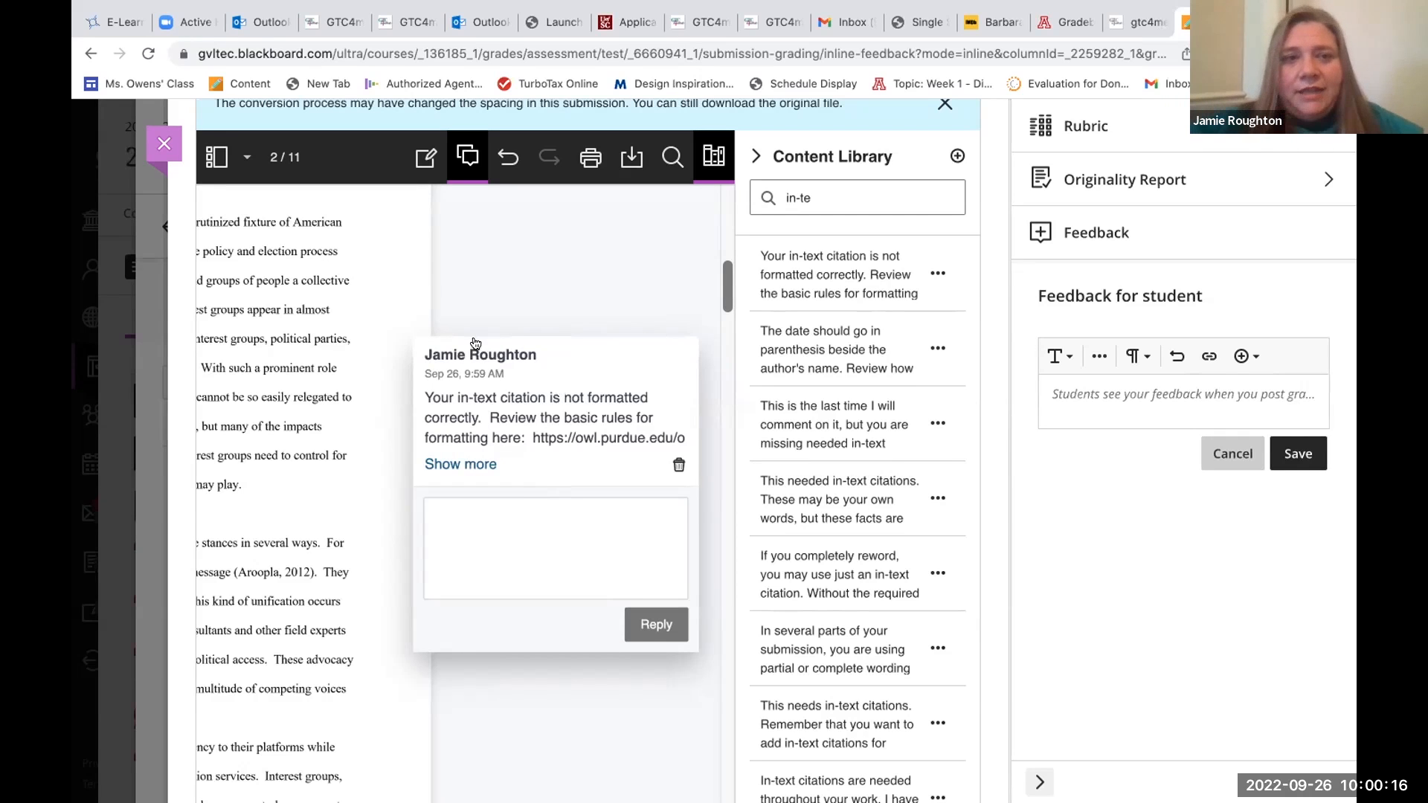
Return to the end of the introduction on page 2 and search the Content Library for "thesis".
scroll(367, 323, "left", 3)
scroll(367, 329, "left", 2)
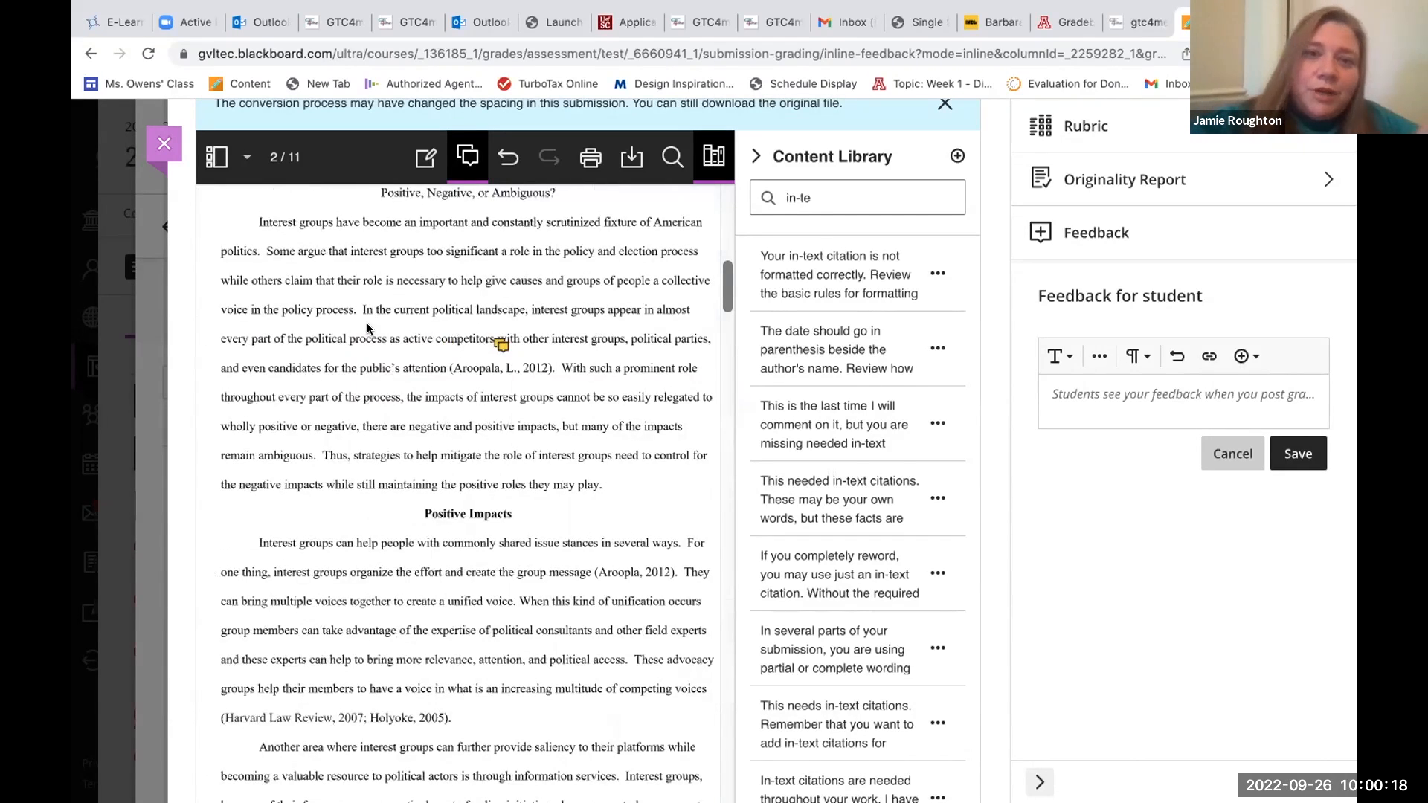
scroll(394, 333, "down", 3)
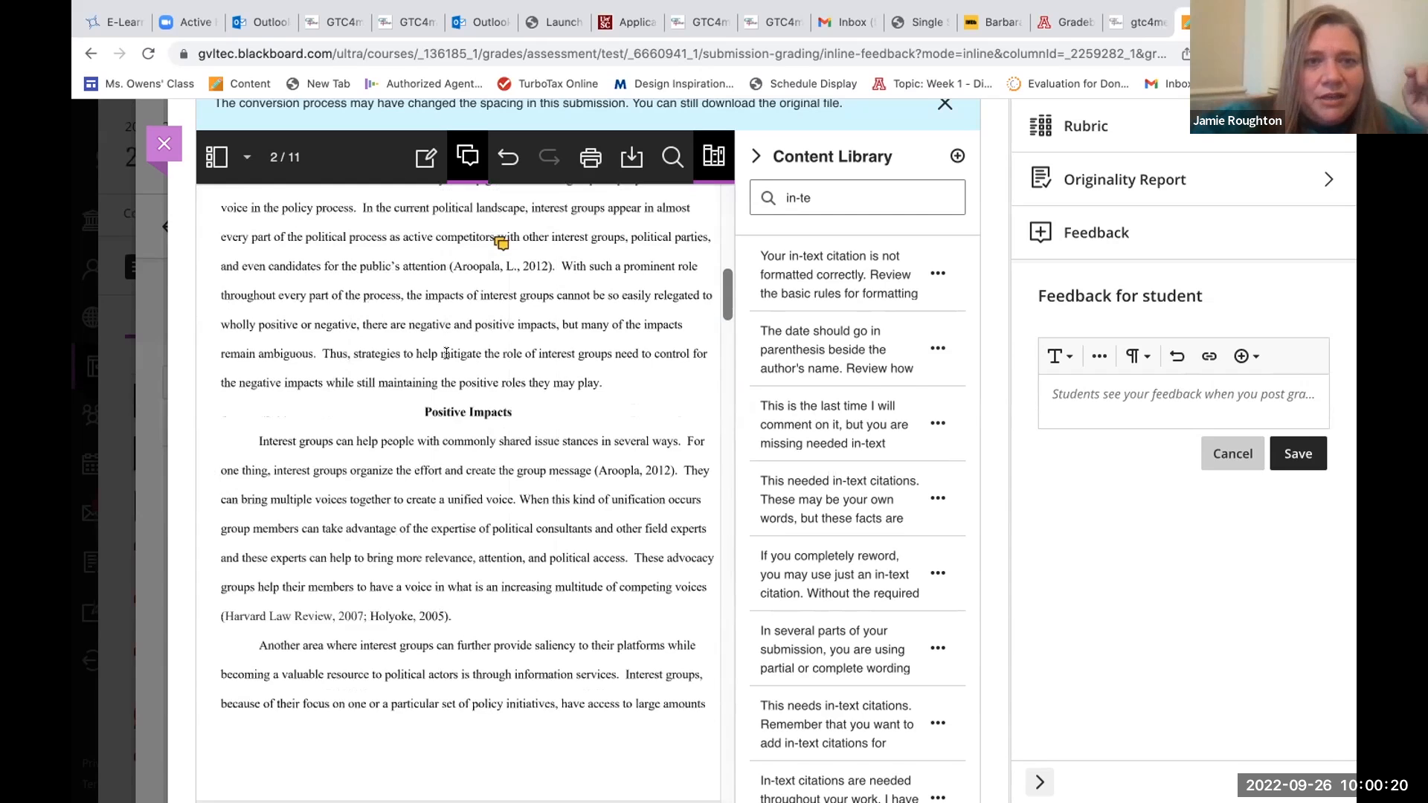
scroll(446, 353, "down", 2)
triple_click(834, 200)
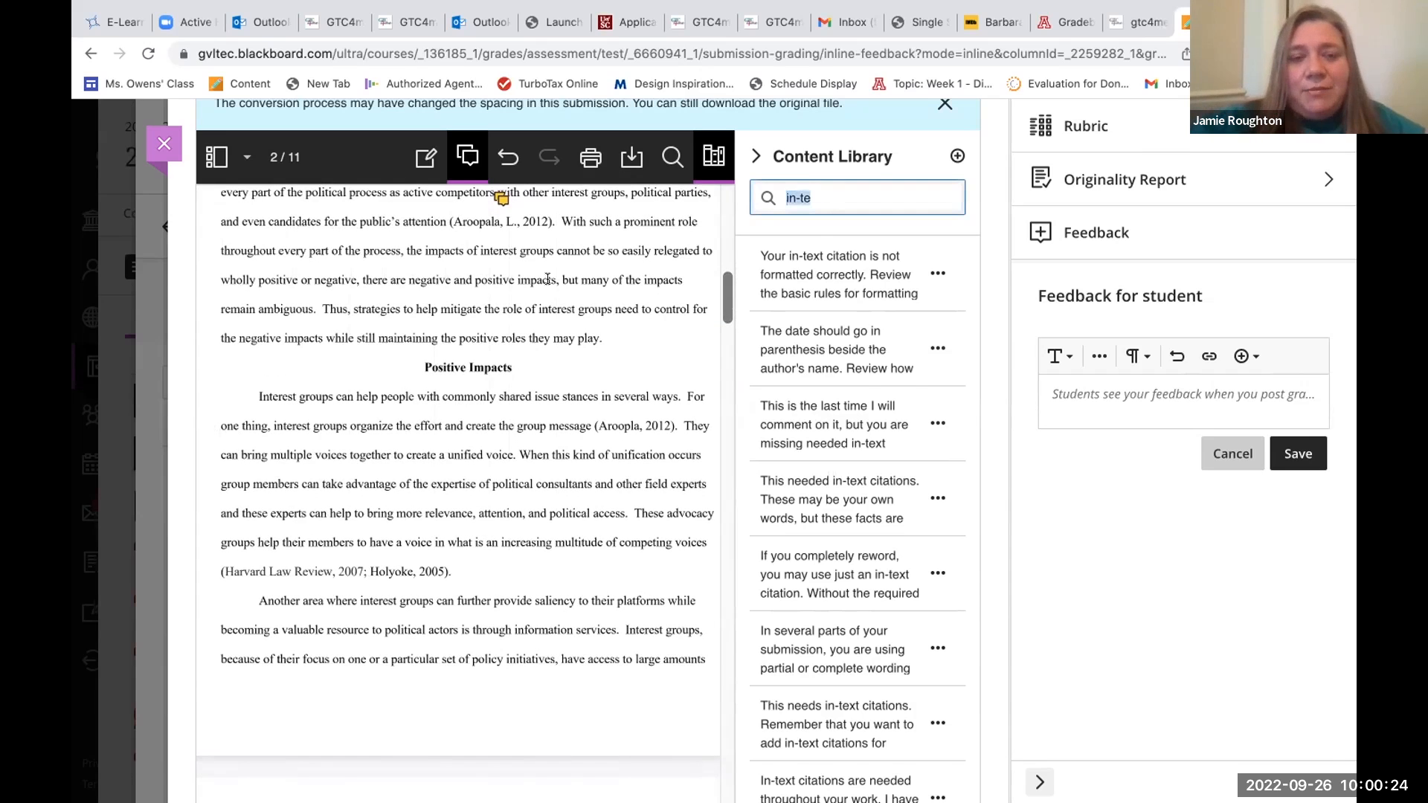
type("thesis")
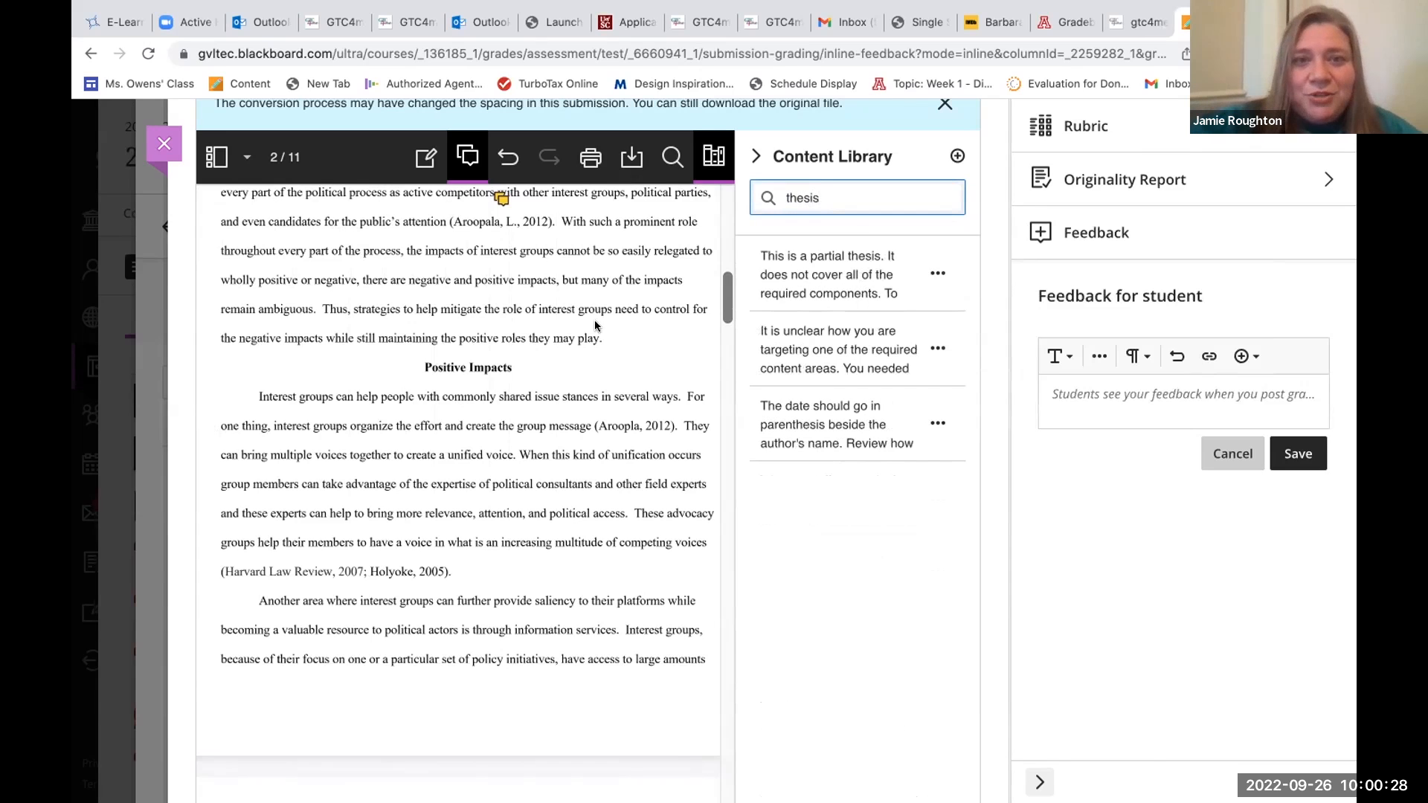
Place the saved comment "This is a partial thesis" at the introduction's closing thesis sentence, review its text and save it.
left_click(937, 274)
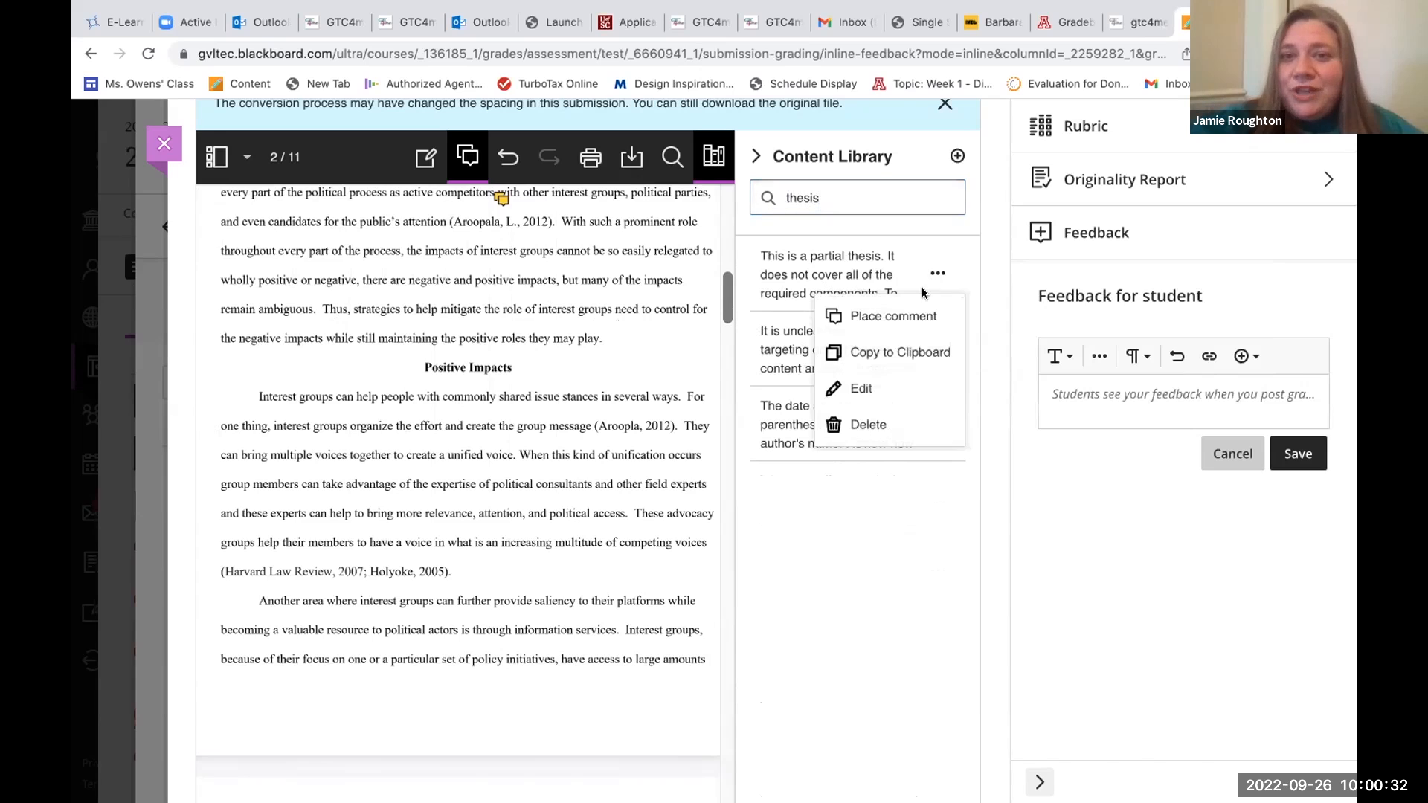
left_click(901, 314)
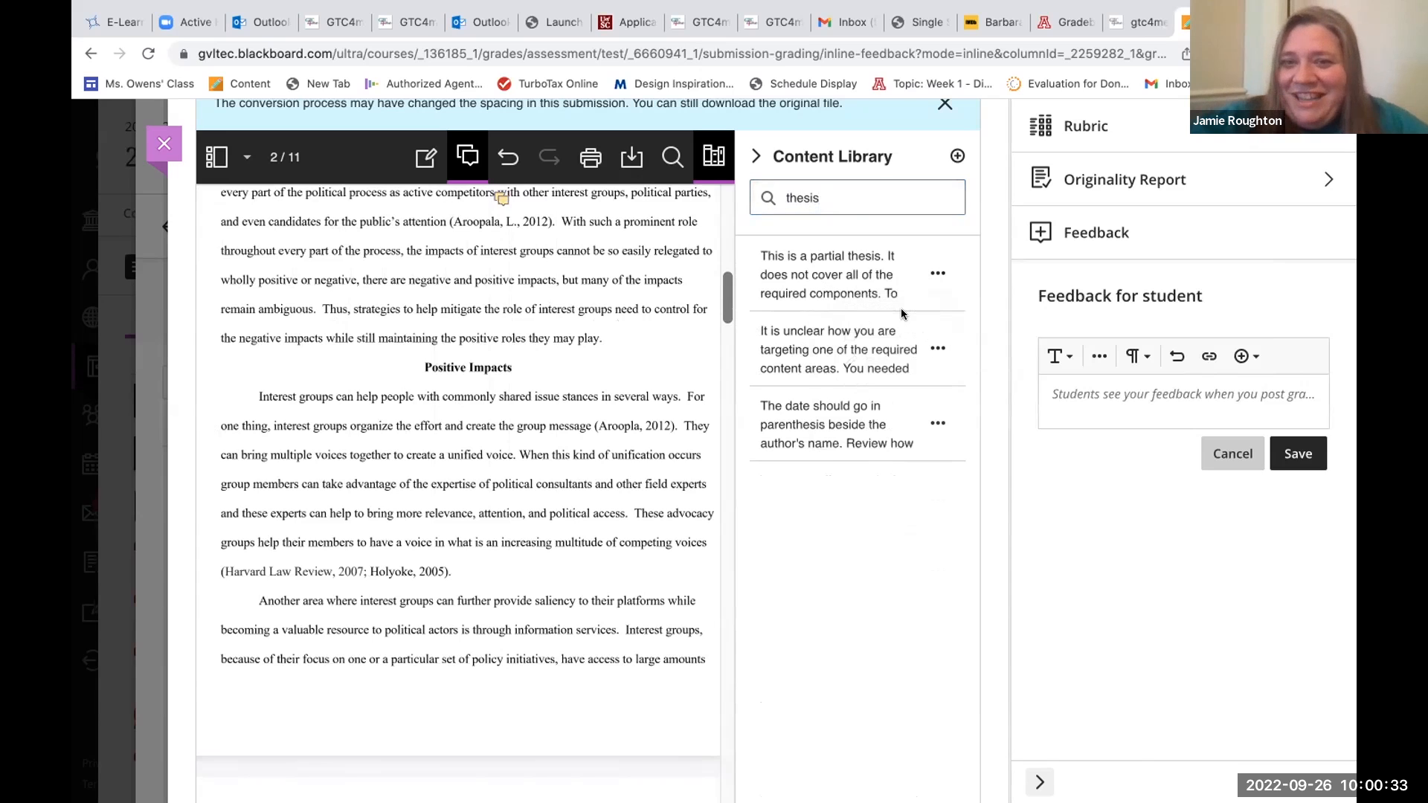
left_click(549, 301)
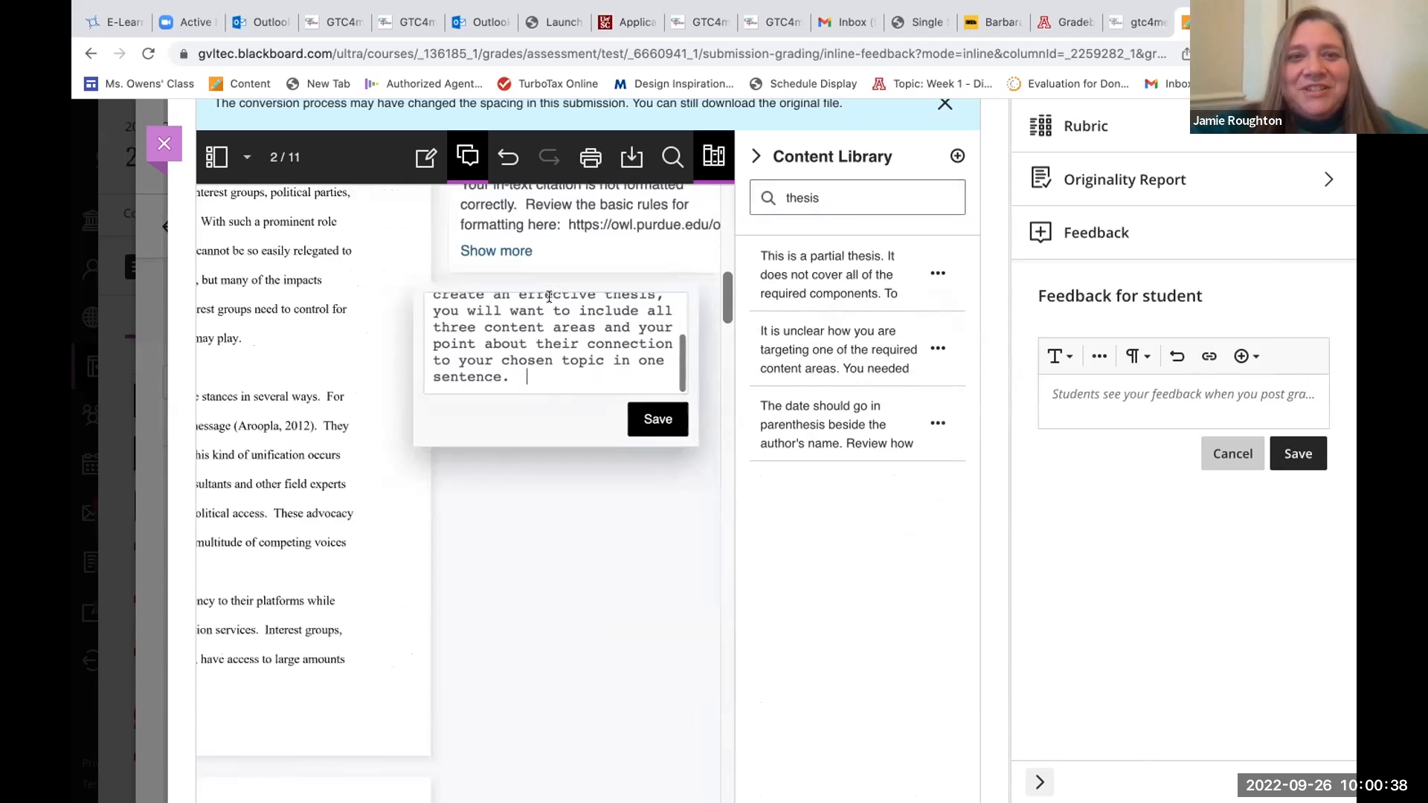
scroll(549, 355, "up", 3)
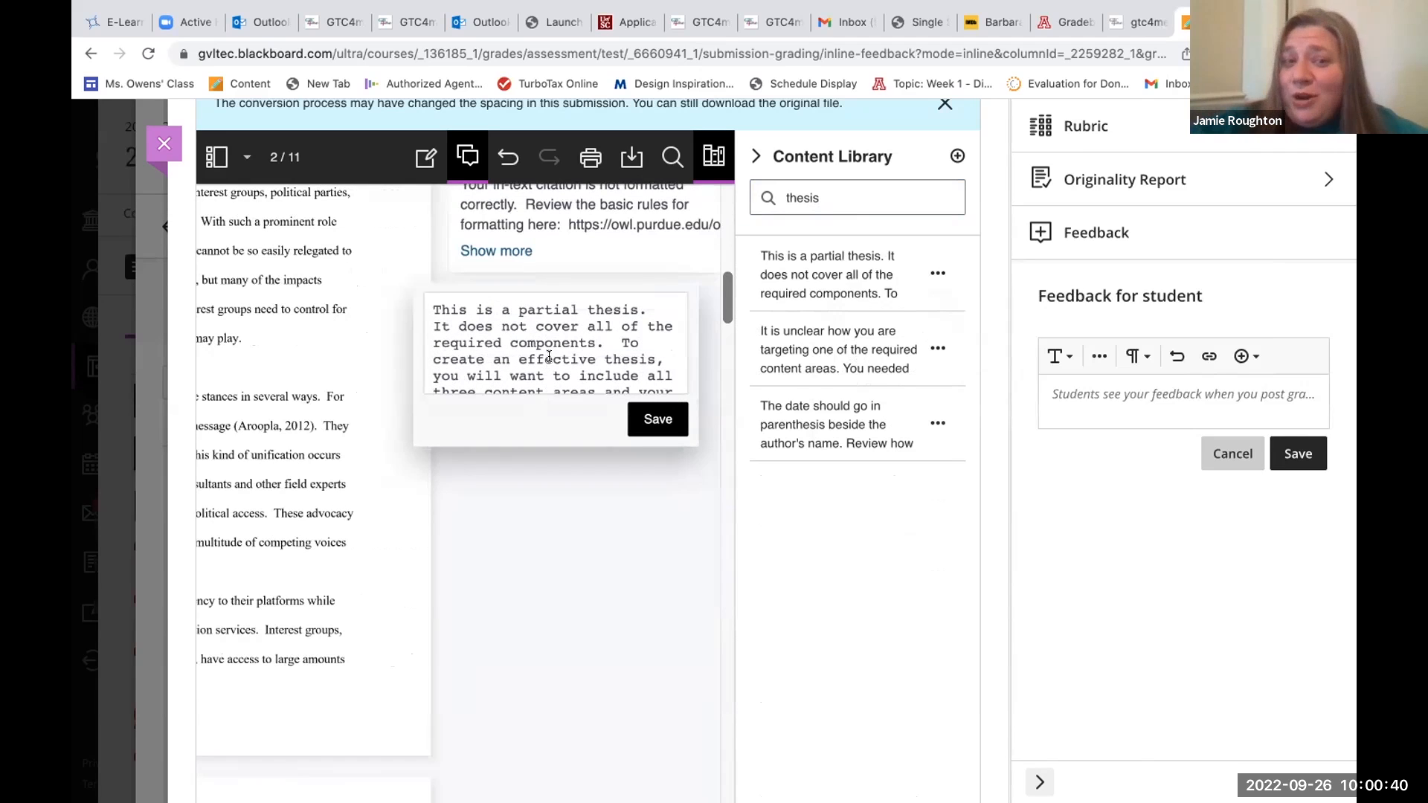
scroll(549, 356, "down", 1)
scroll(549, 356, "down", 1)
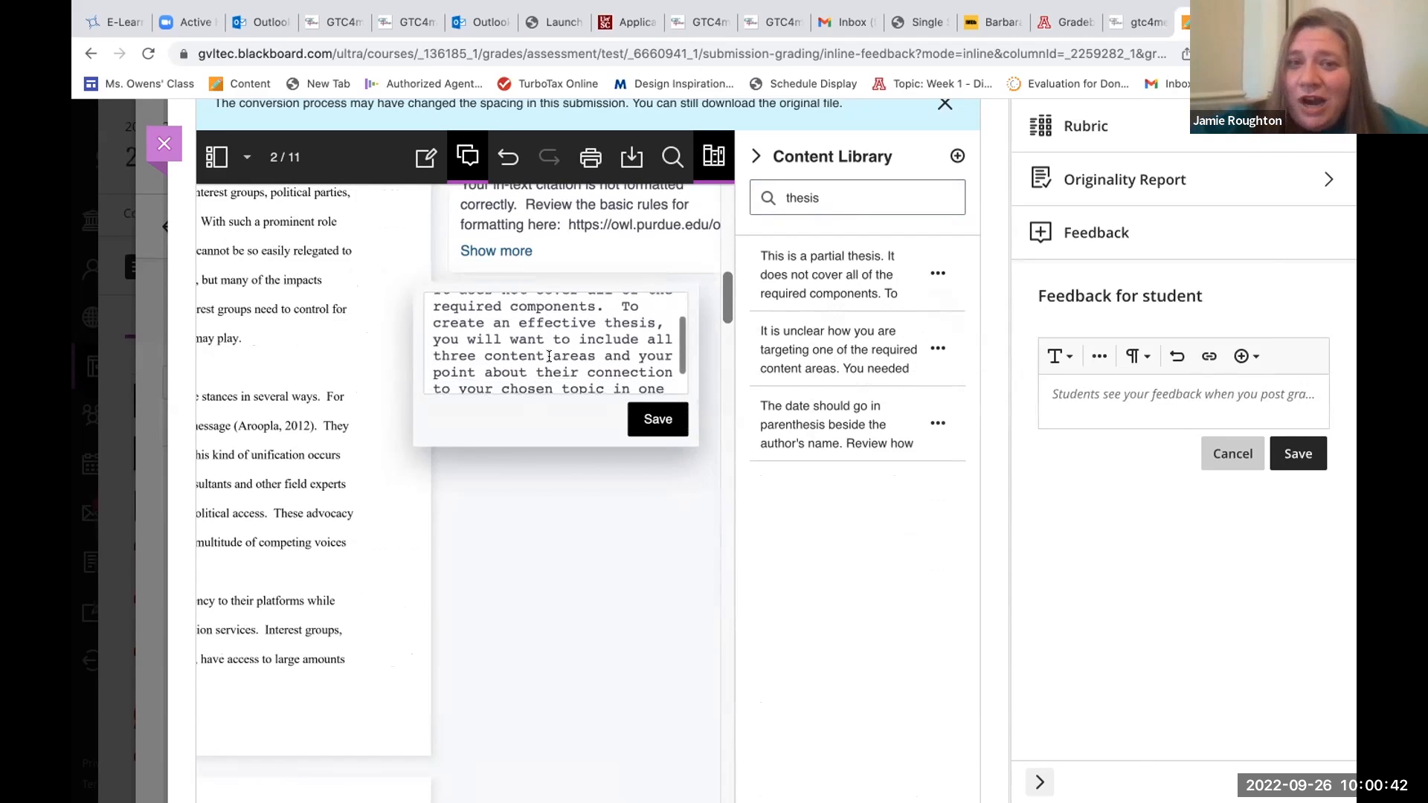
scroll(549, 356, "down", 1)
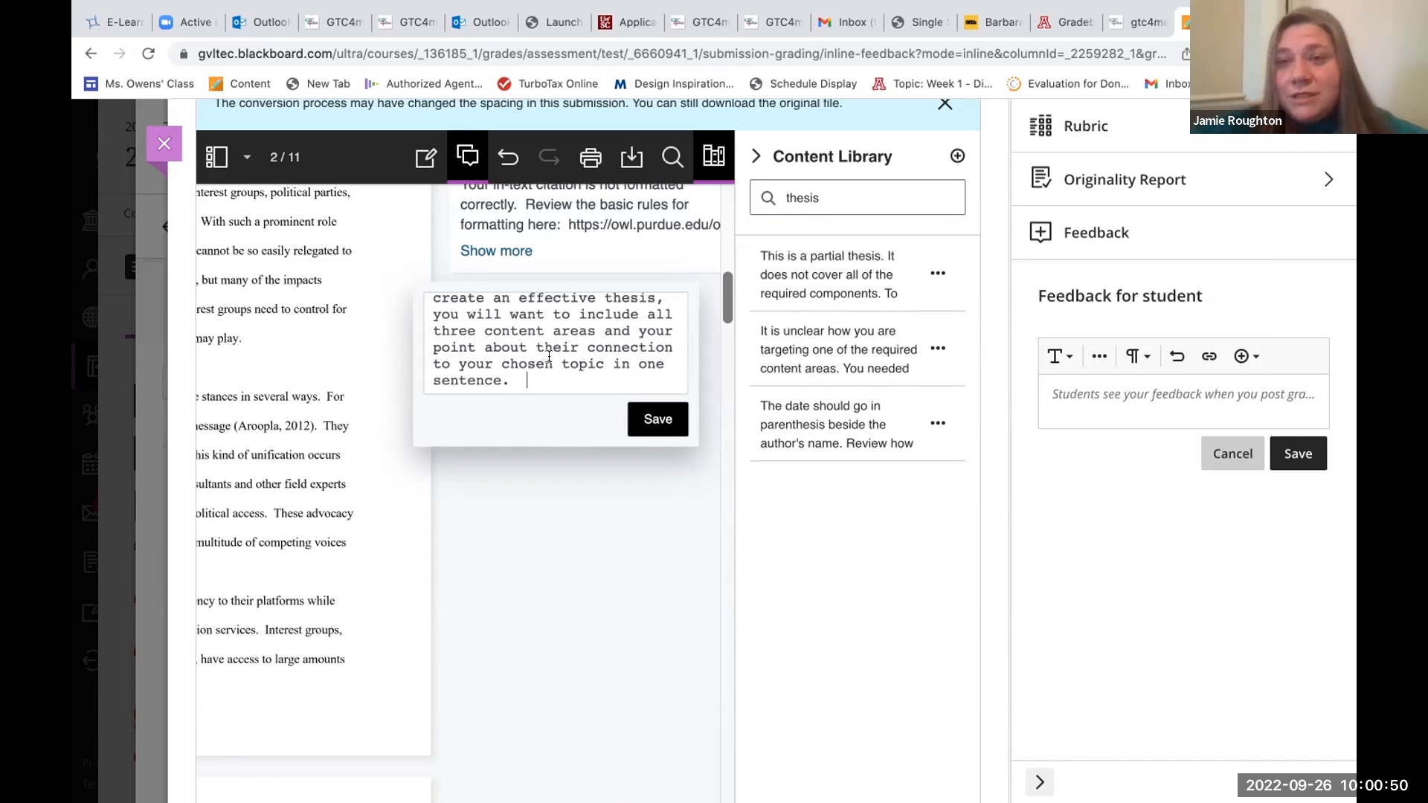
left_click(657, 419)
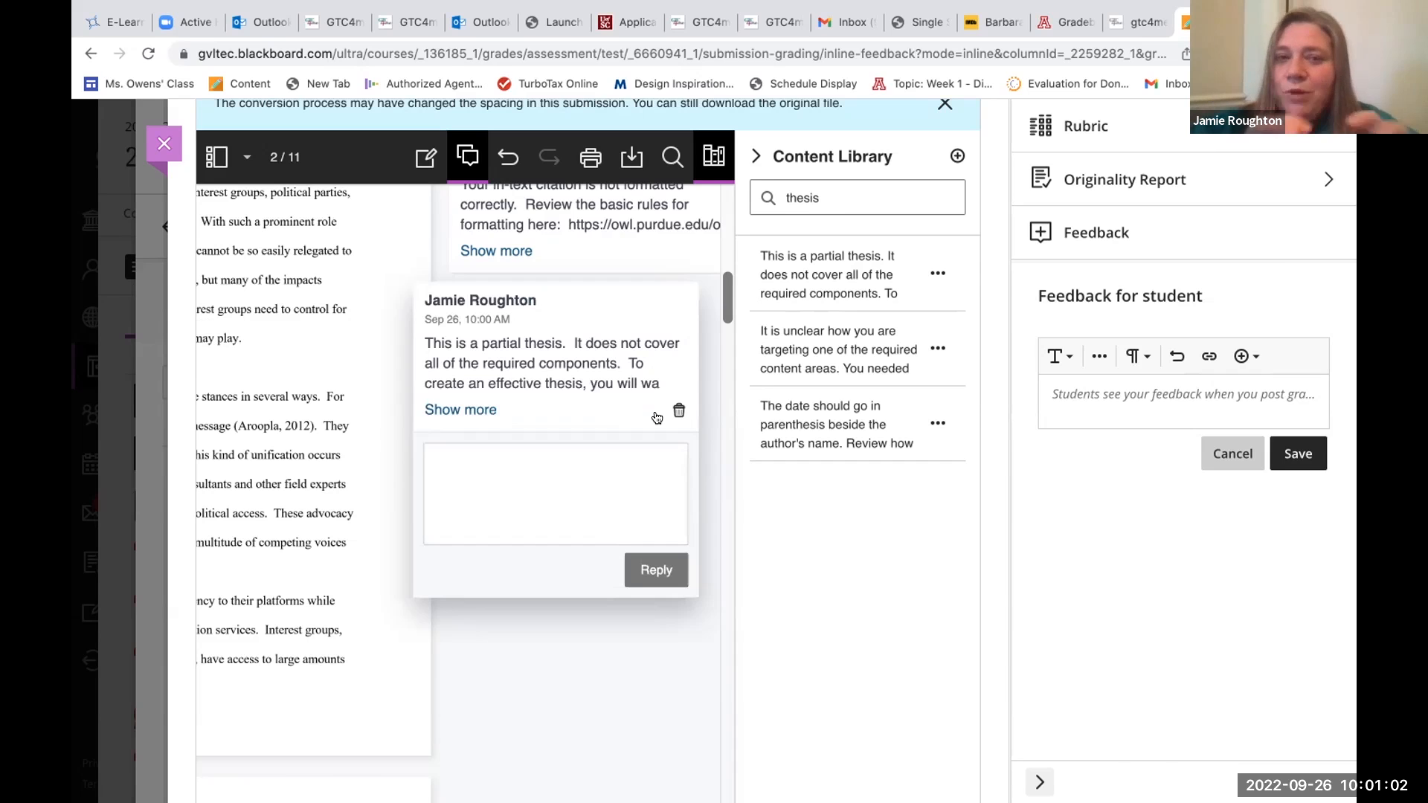
Return to the introduction's closing sentences on page 2 and search the Content Library for "comma".
scroll(506, 410, "left", 3)
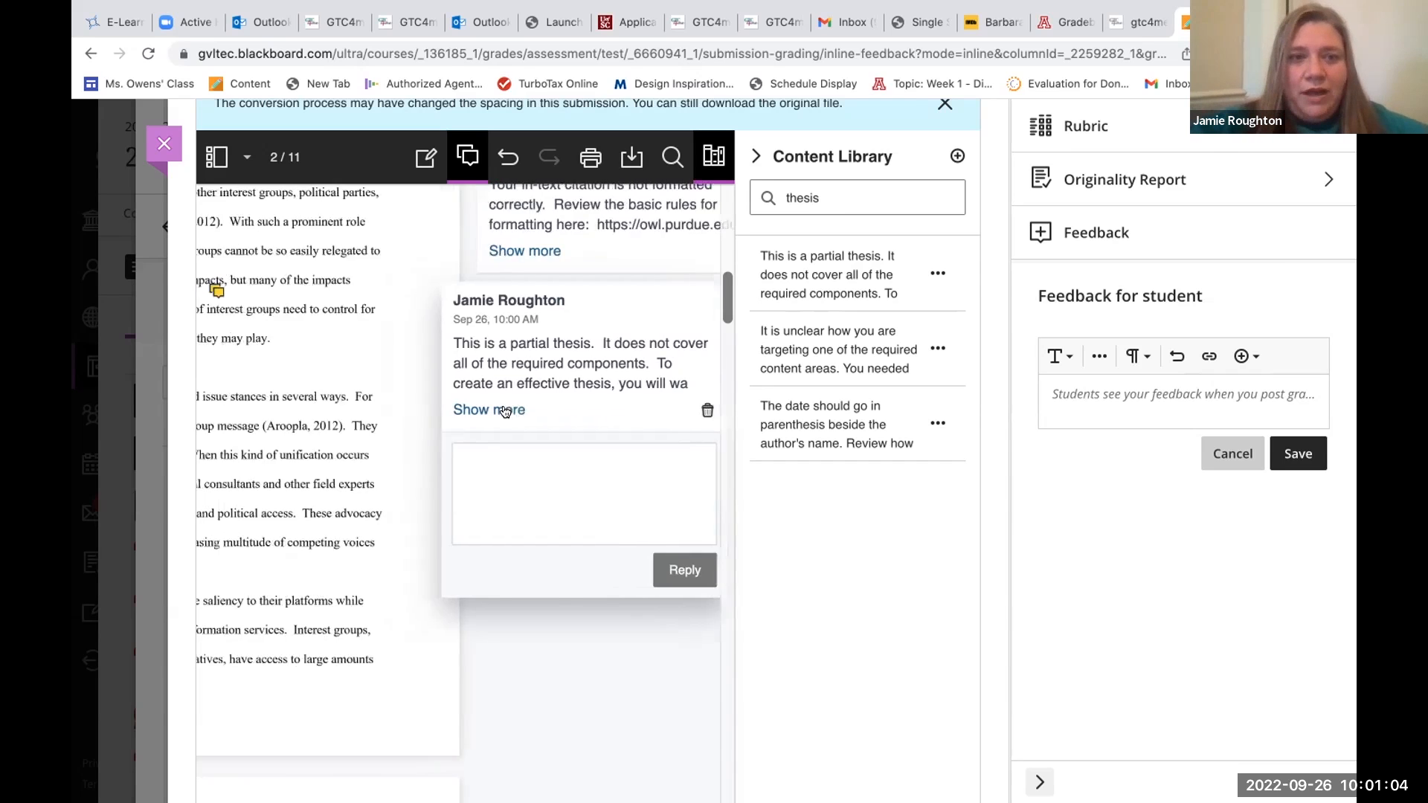
left_click_drag(821, 198, 784, 183)
scroll(588, 323, "left", 3)
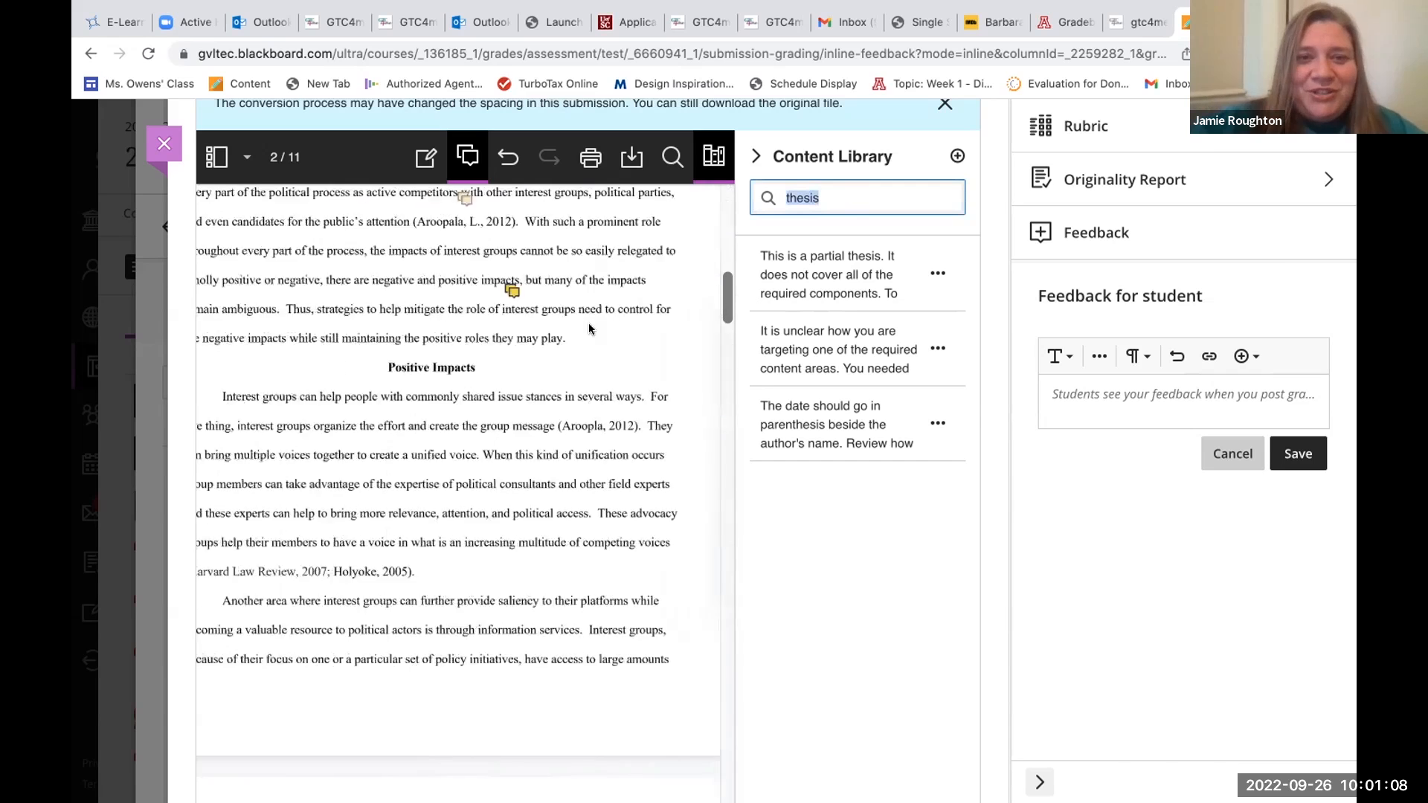
scroll(509, 395, "down", 1)
scroll(535, 424, "right", 2)
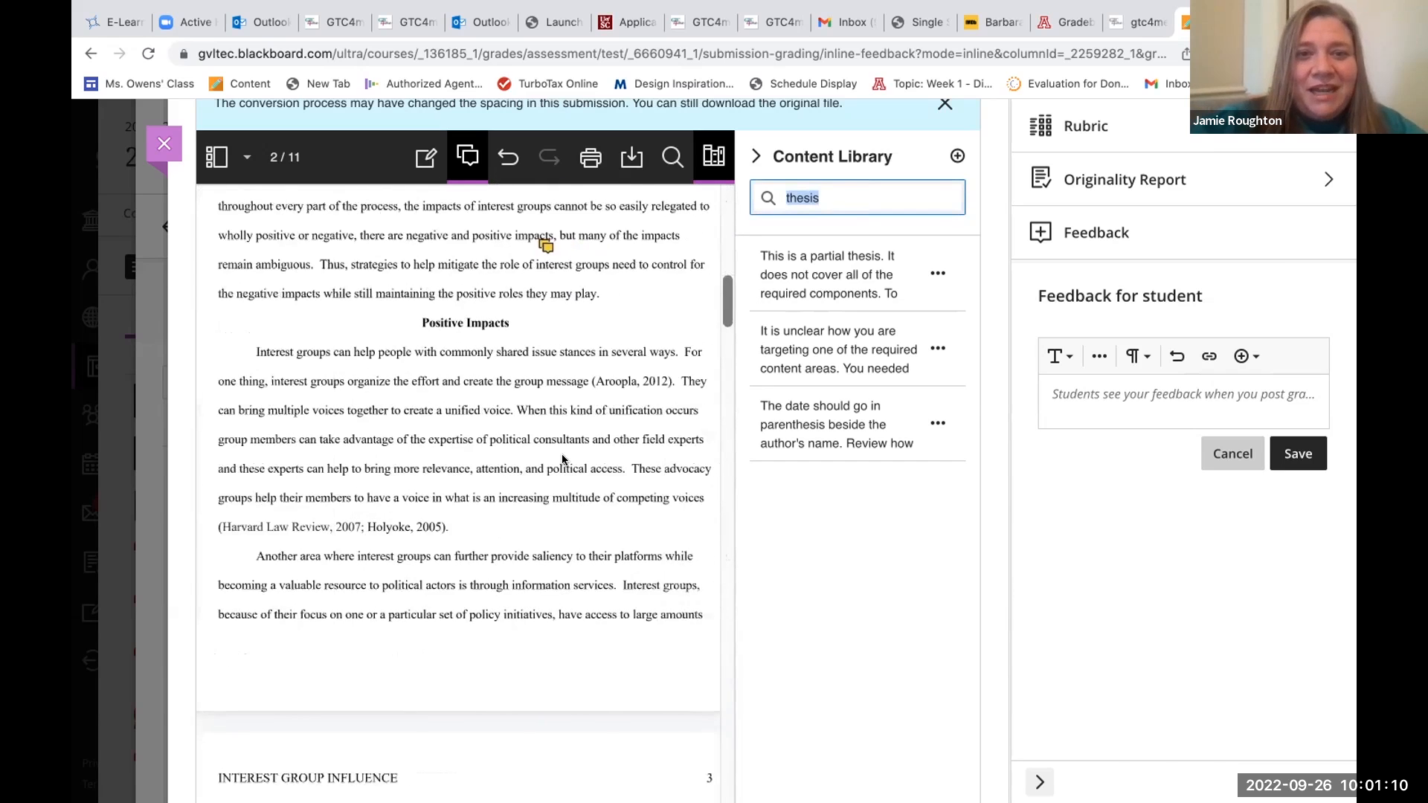
scroll(563, 454, "up", 1)
scroll(562, 455, "up", 1)
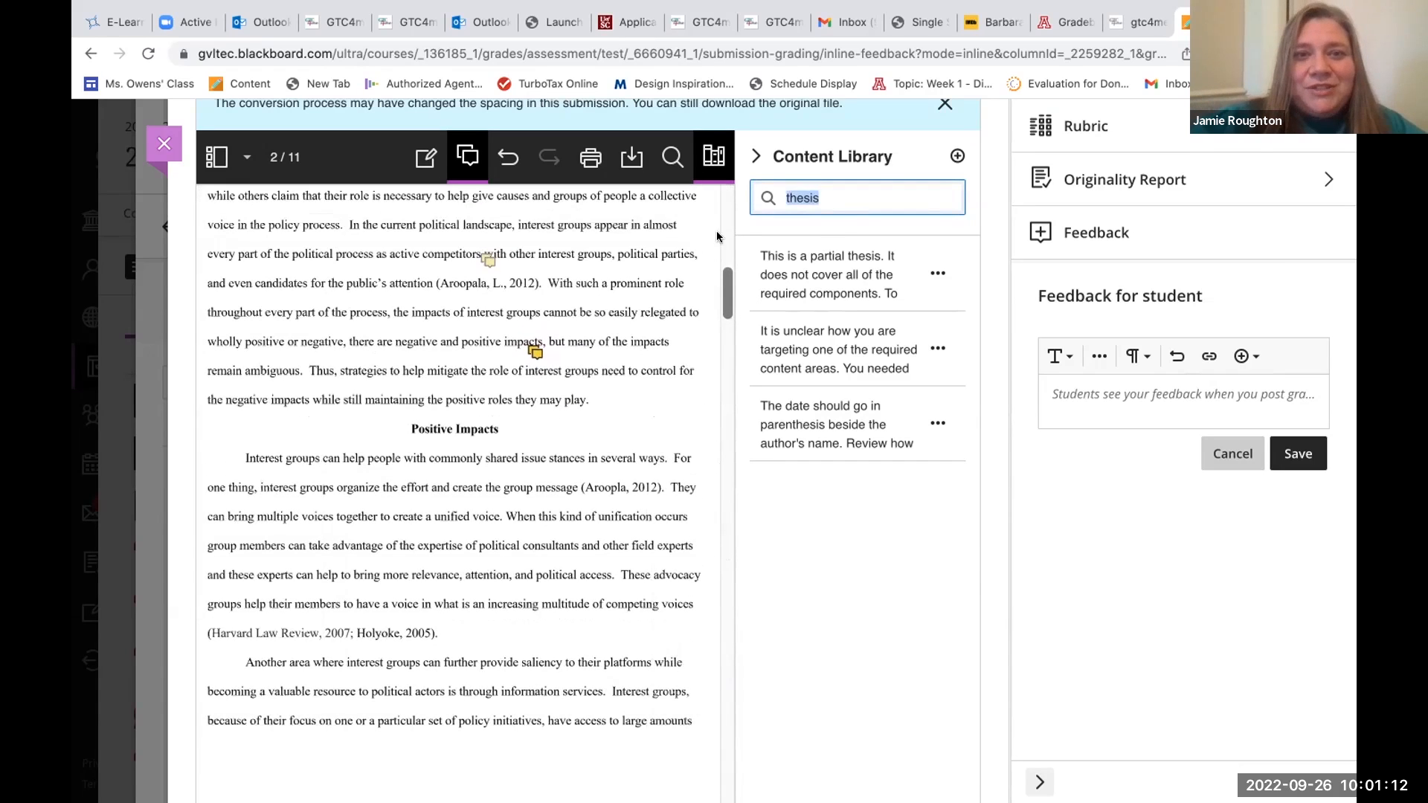
scroll(624, 322, "up", 1)
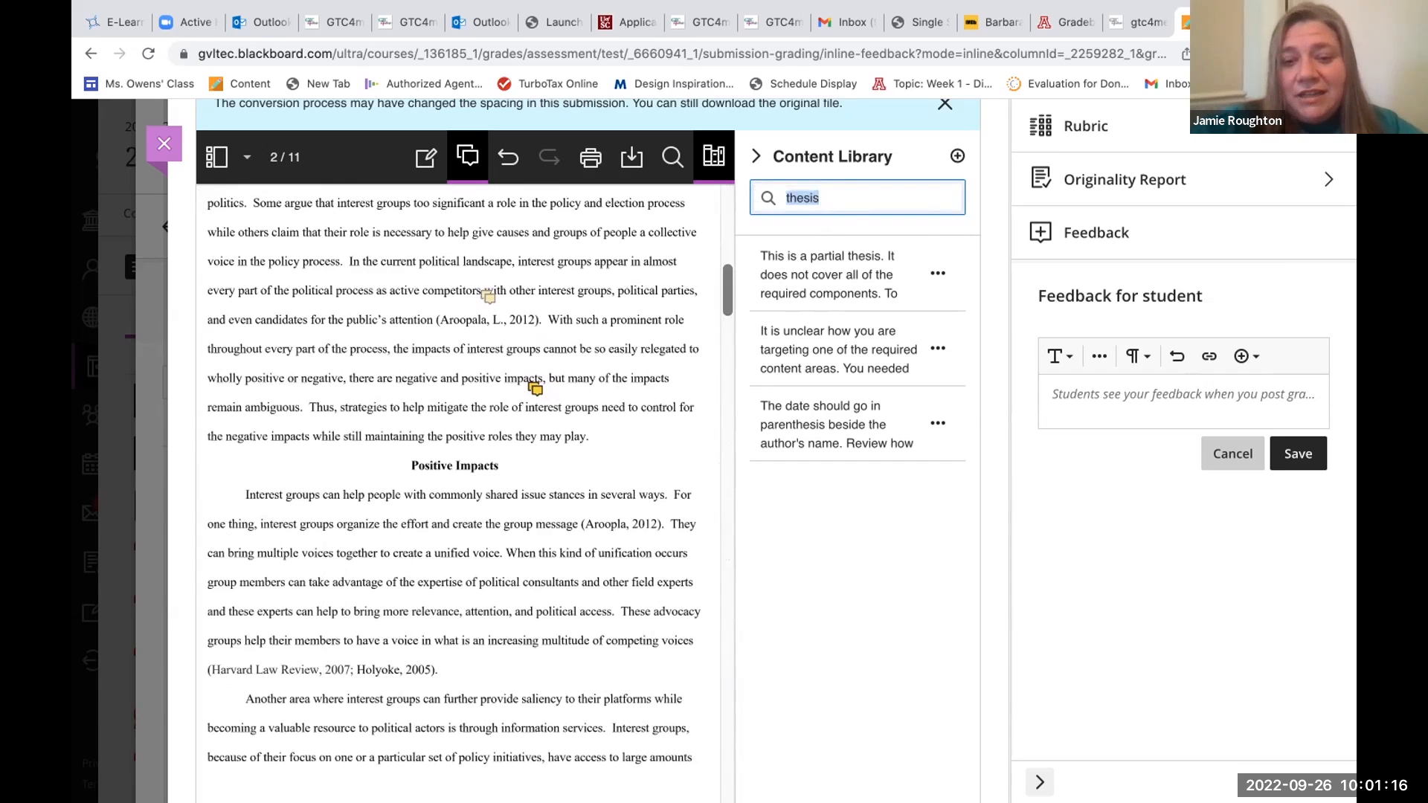
type("comma")
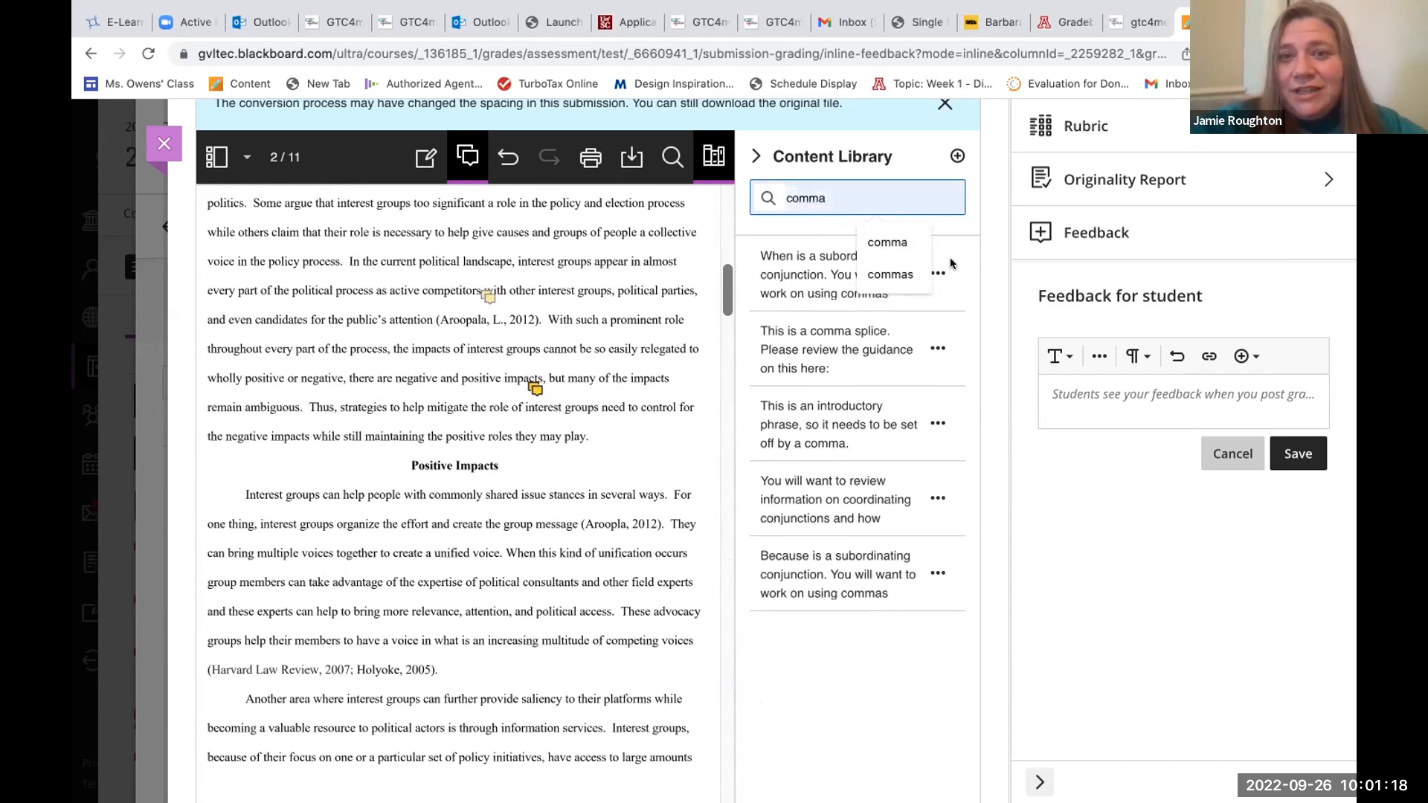
Place the saved comment "This is a comma splice" at "interest groups" in the introduction's closing sentence and save it.
left_click(938, 348)
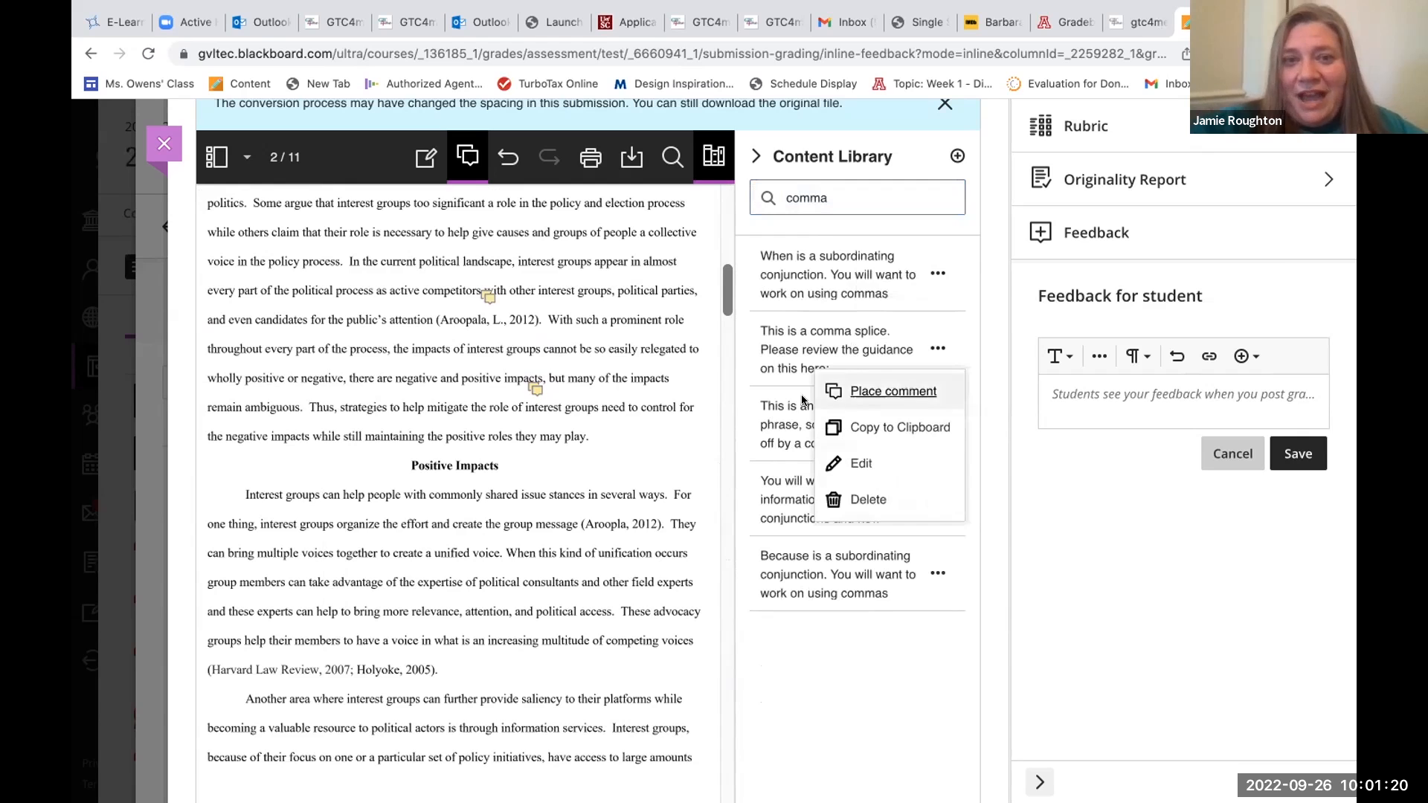
left_click(894, 391)
left_click(563, 414)
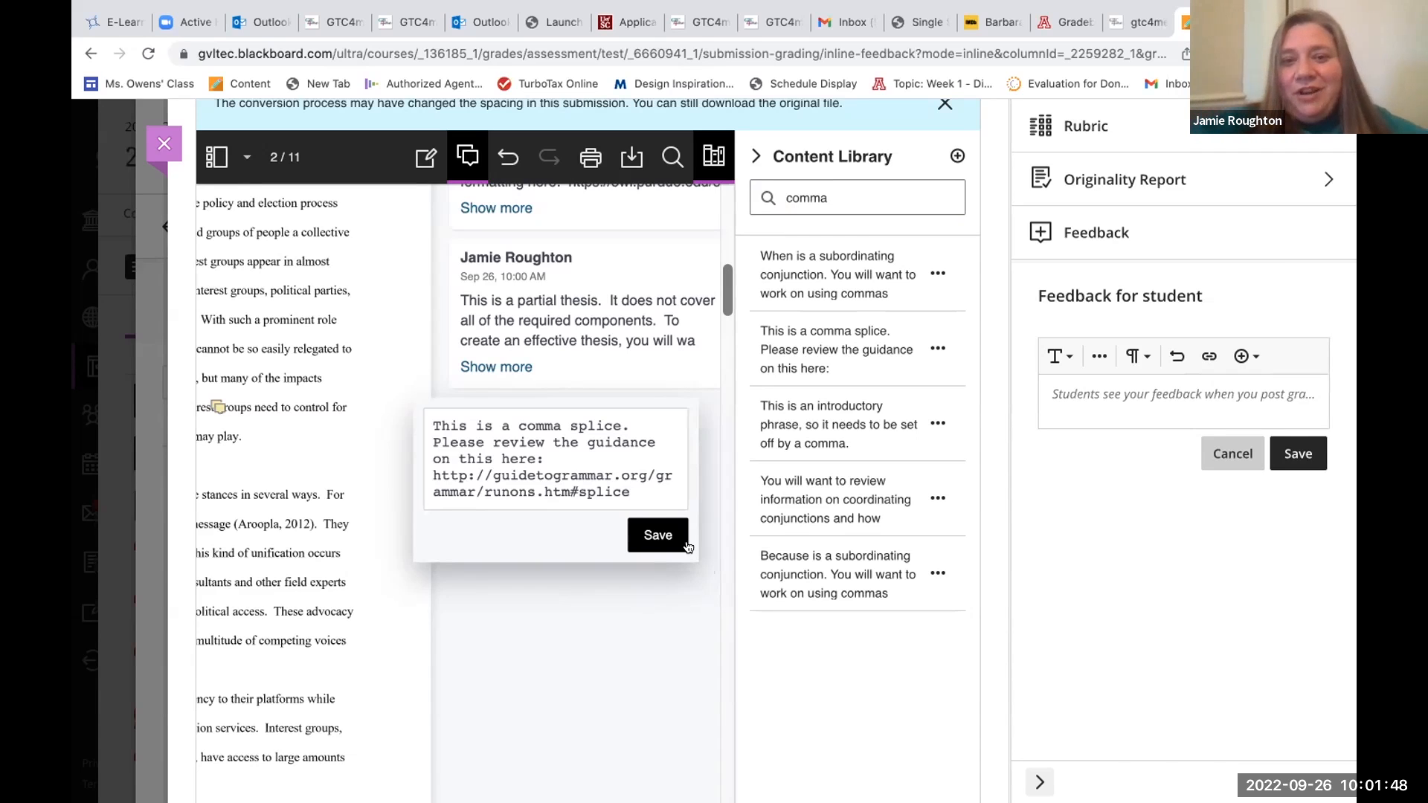
left_click(653, 544)
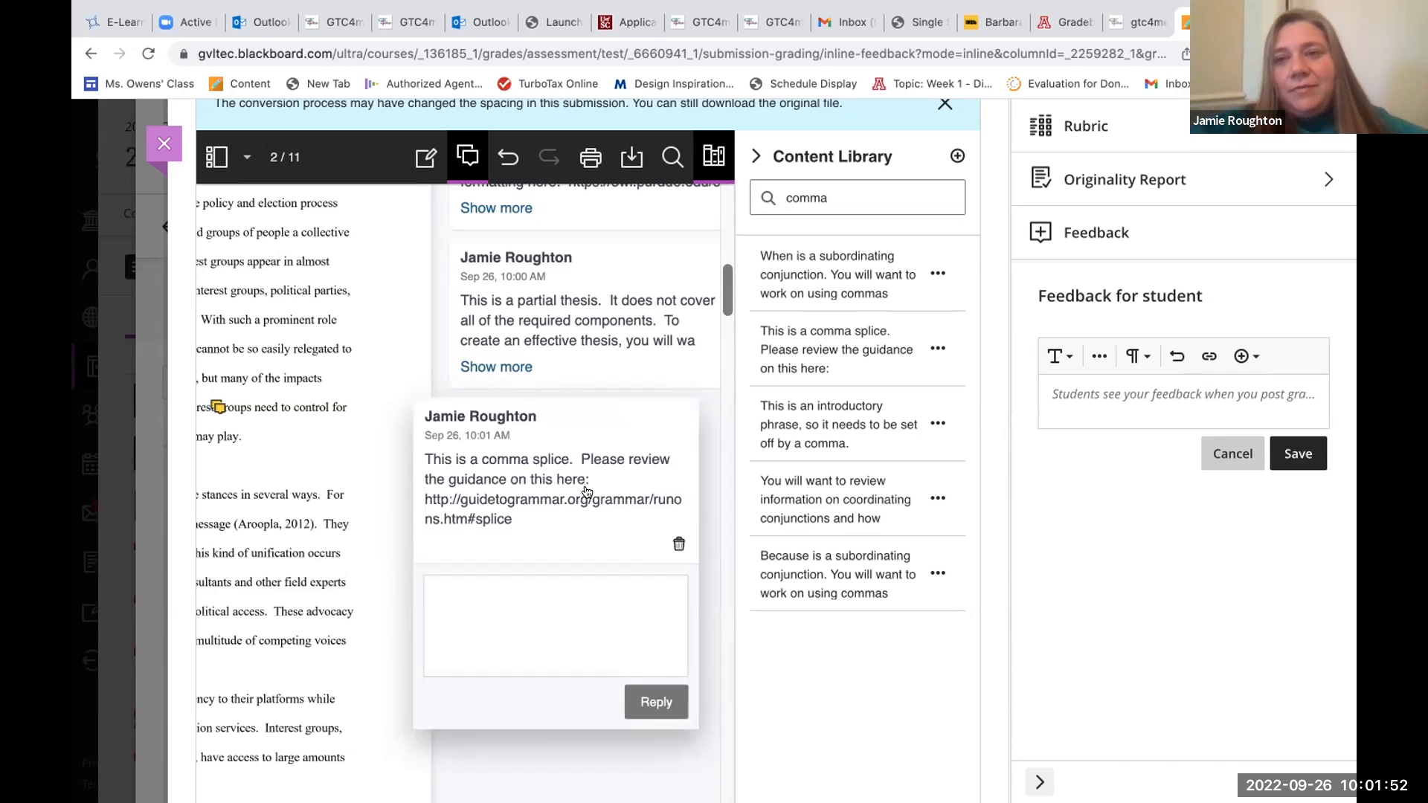
Go to the first Positive Impacts paragraph on page 2 and search the Content Library for "rasm".
scroll(587, 492, "left", 6)
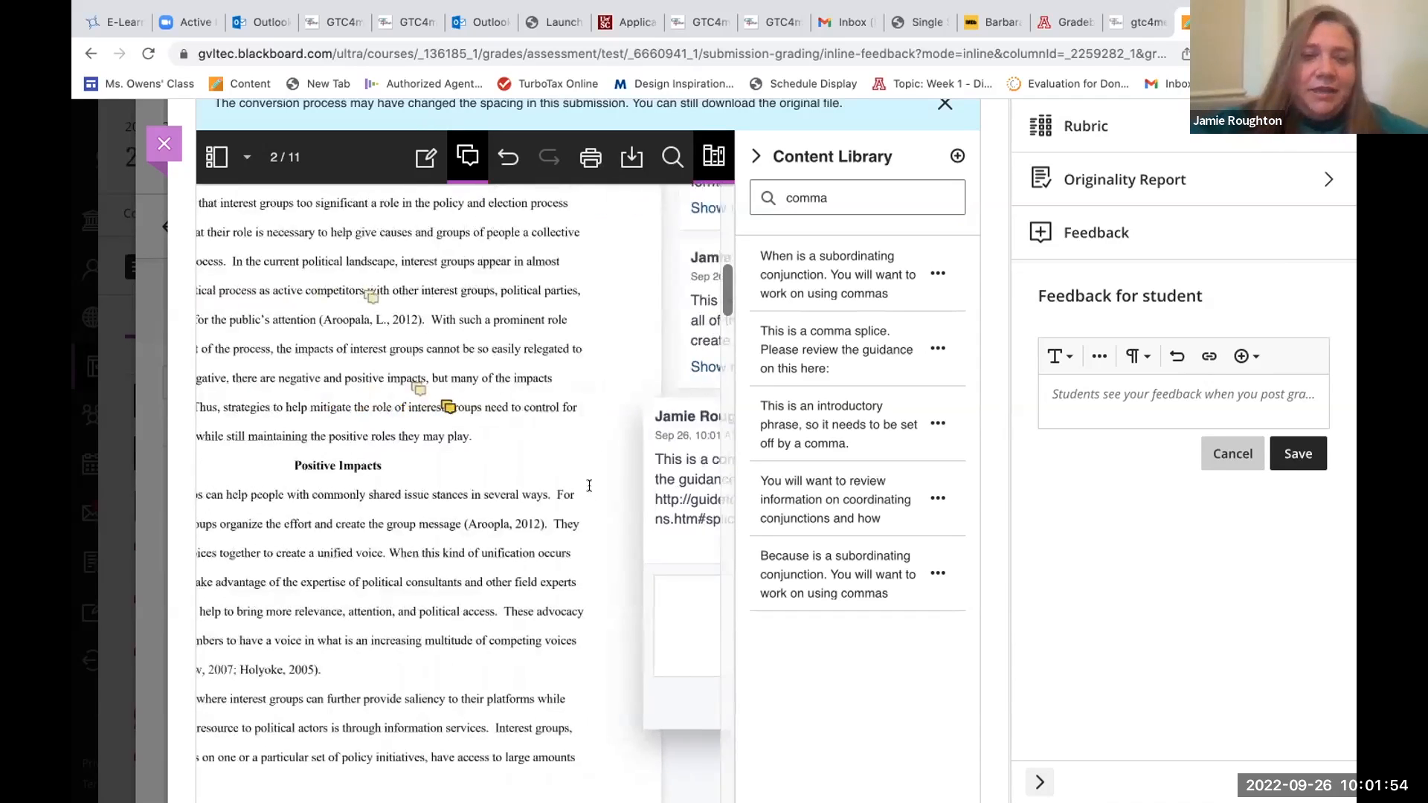
scroll(589, 485, "down", 5)
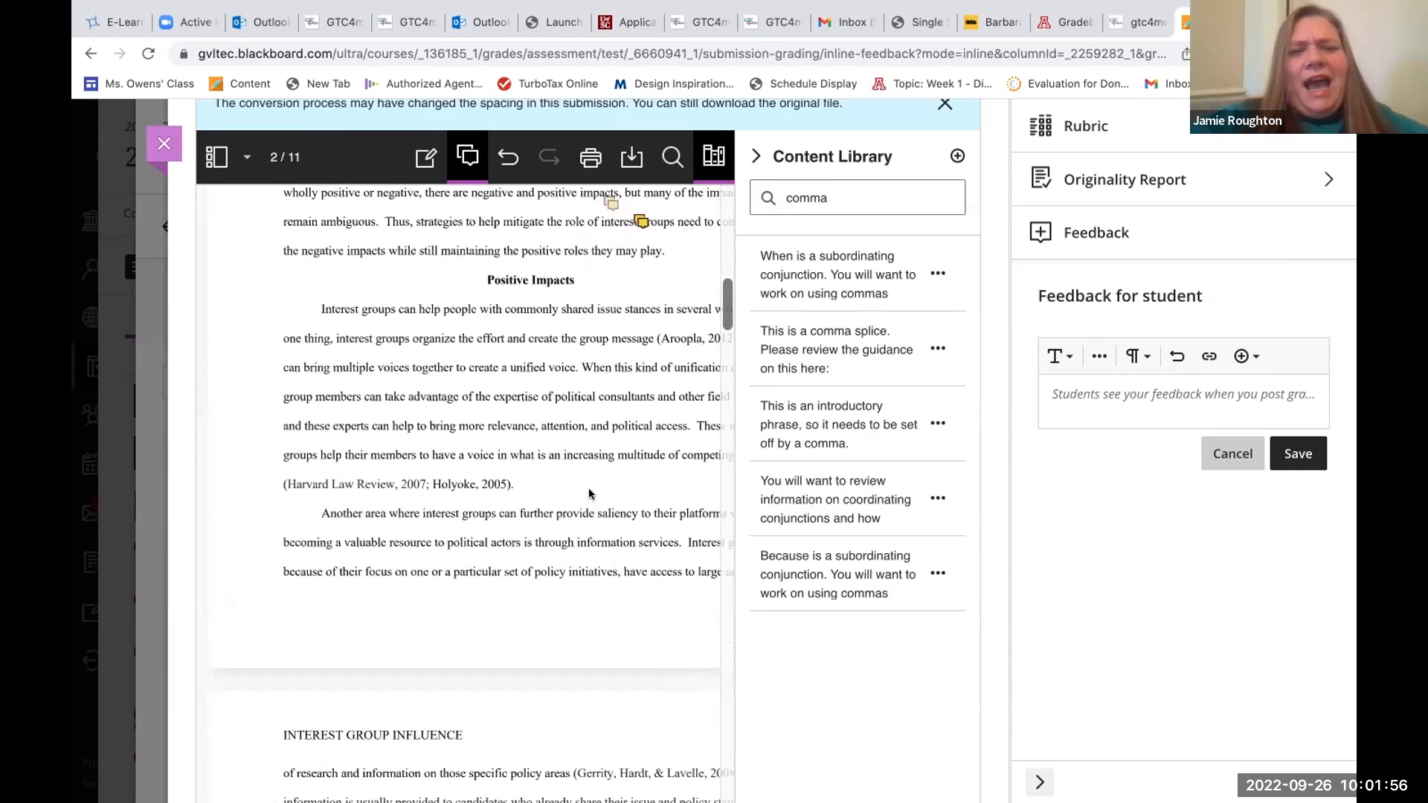
double_click(787, 197)
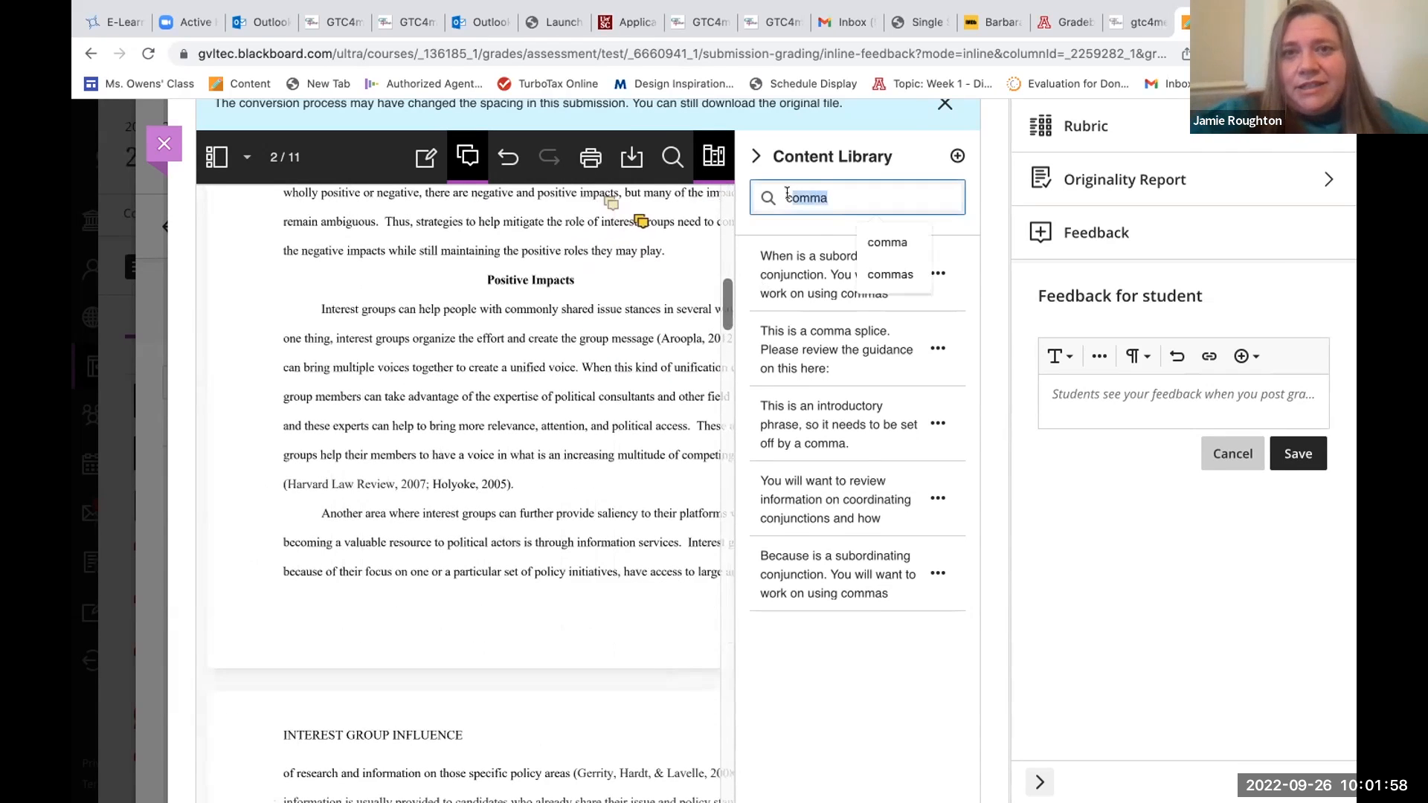
key("BackSpace")
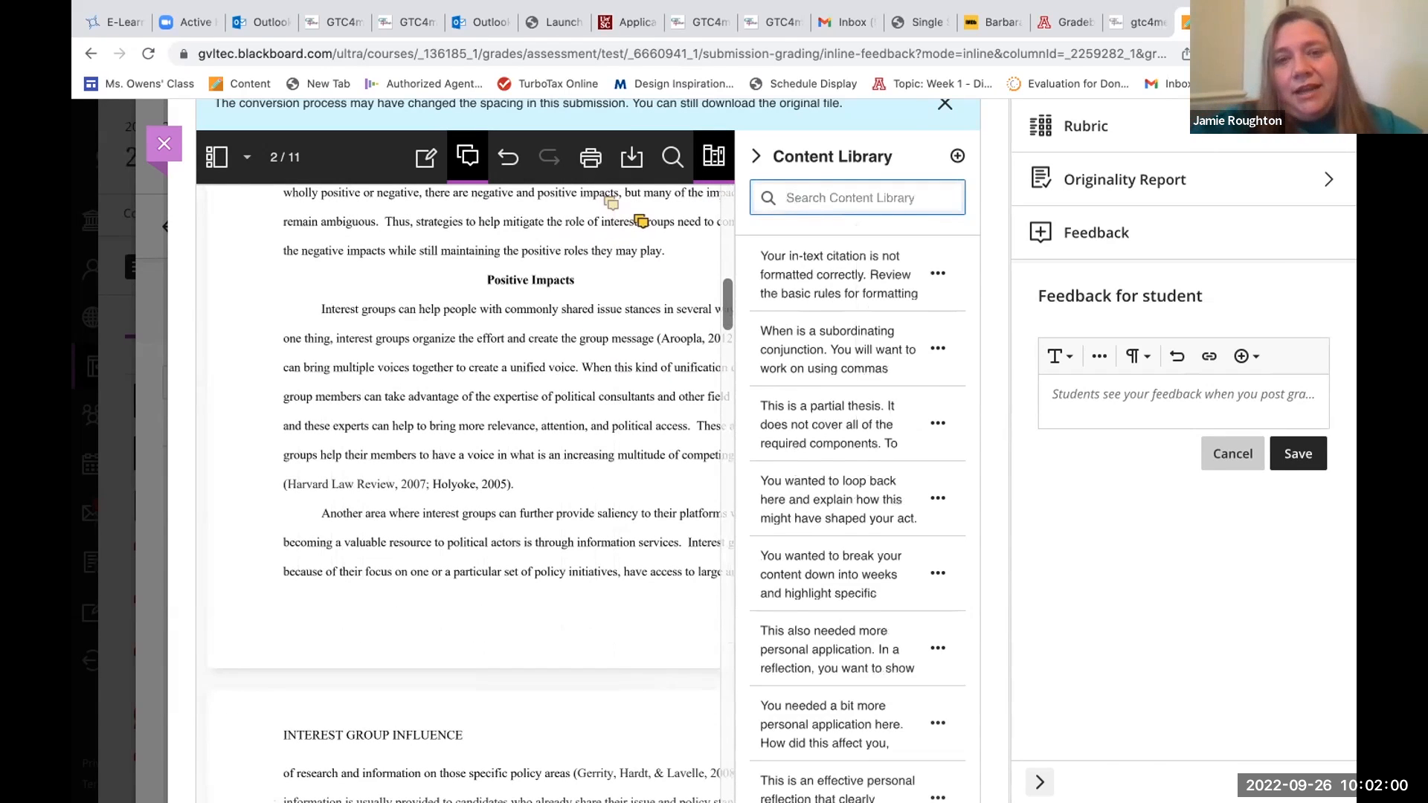
type("rasm")
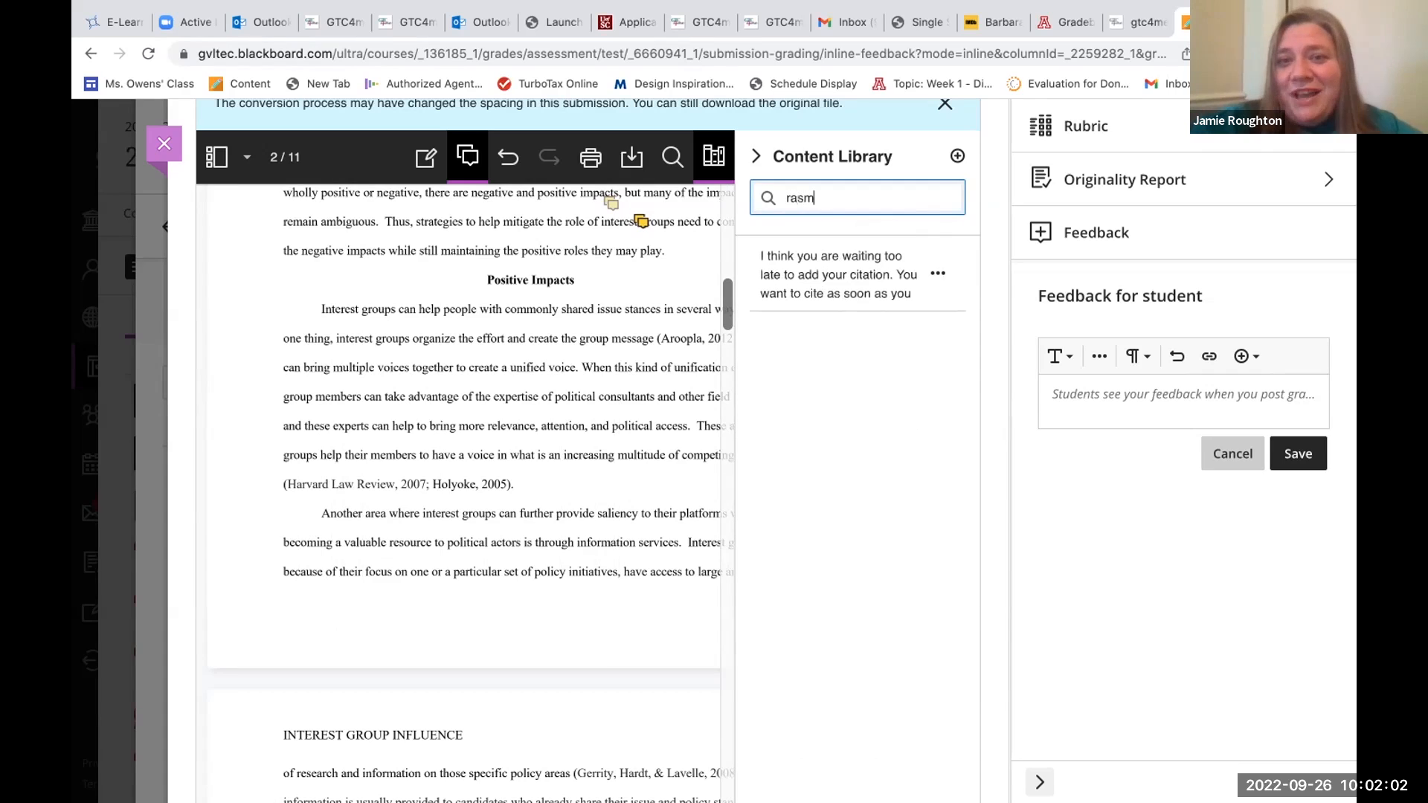
Place the saved comment "I think you are waiting too late to add your citation" near the first Positive Impacts paragraph's end, review its text and save it.
left_click(938, 273)
left_click(906, 319)
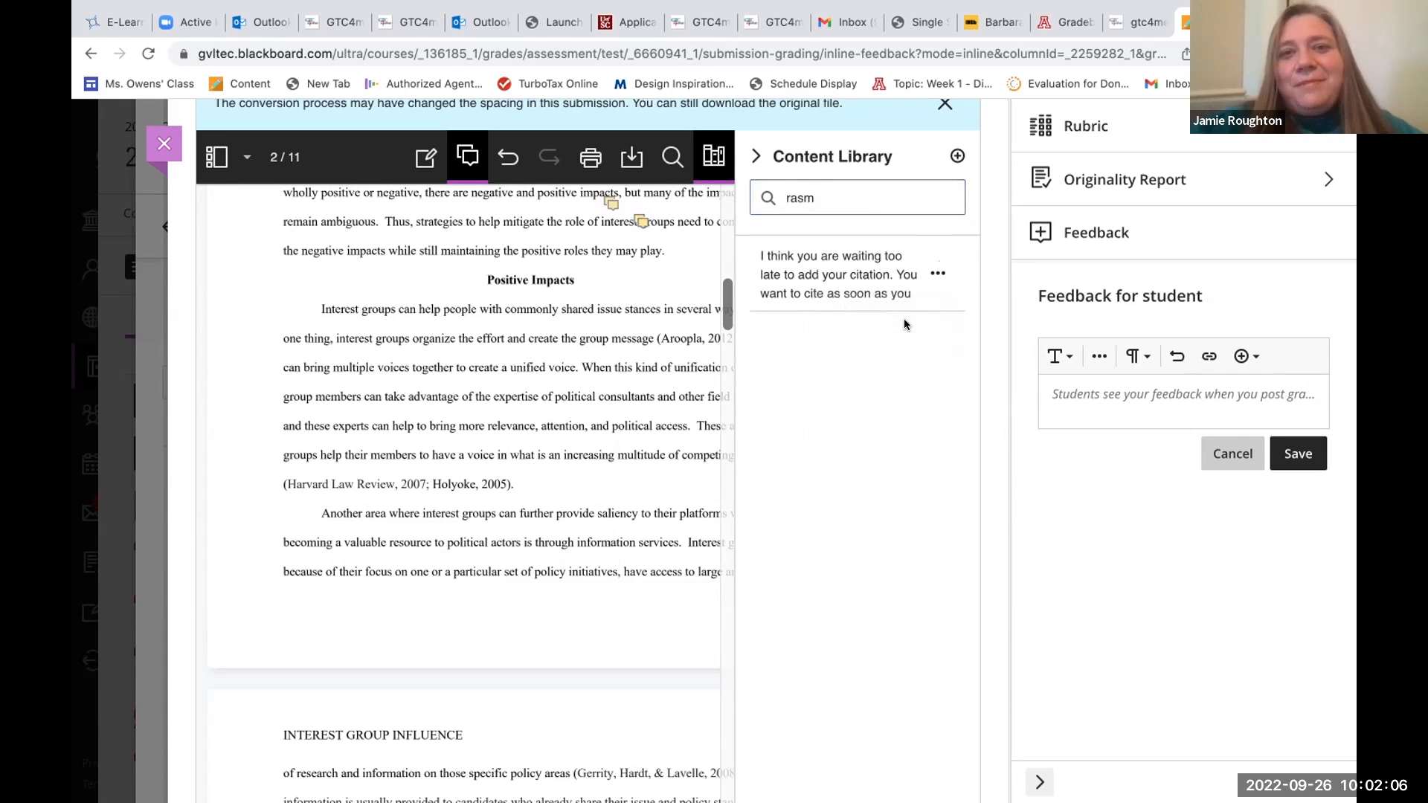
left_click(503, 450)
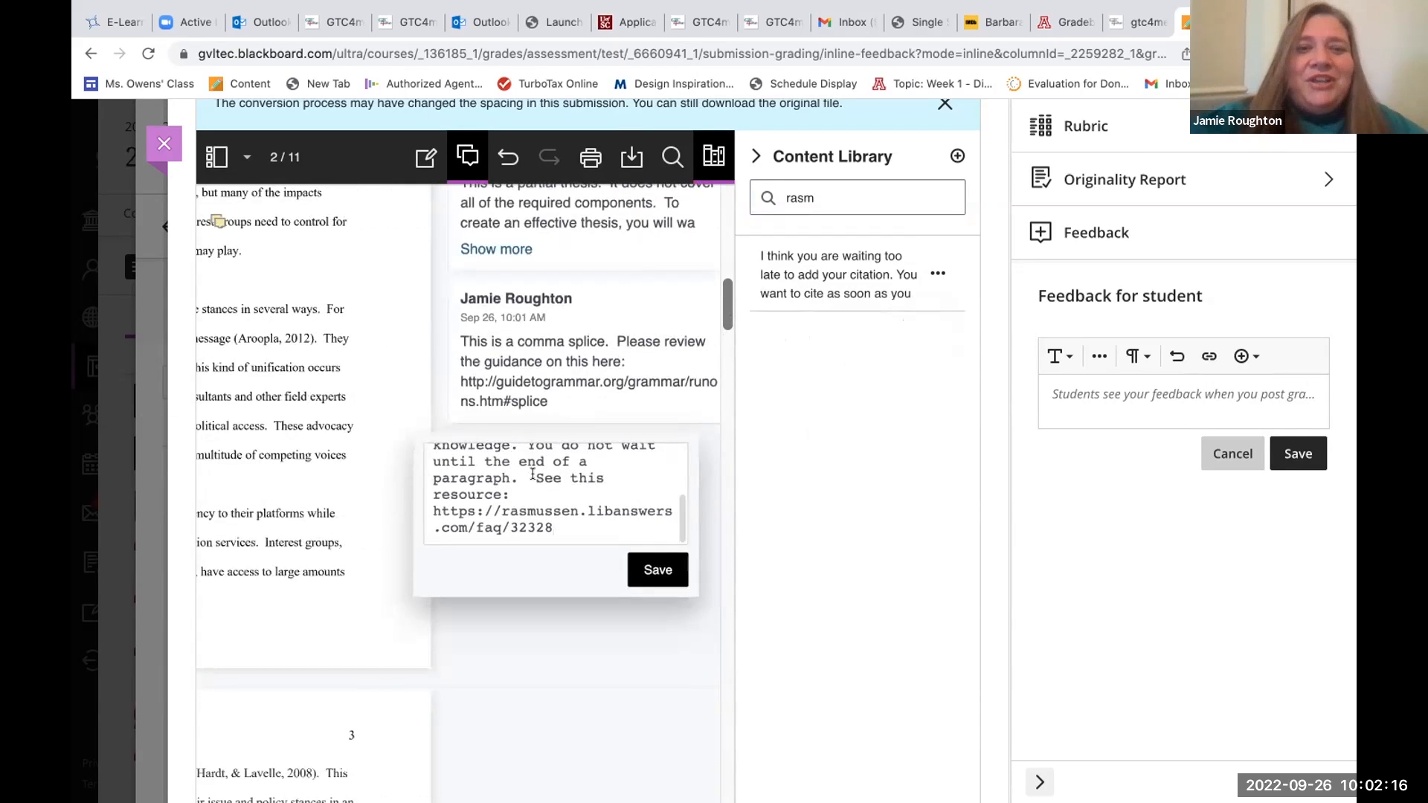
scroll(532, 474, "up", 2)
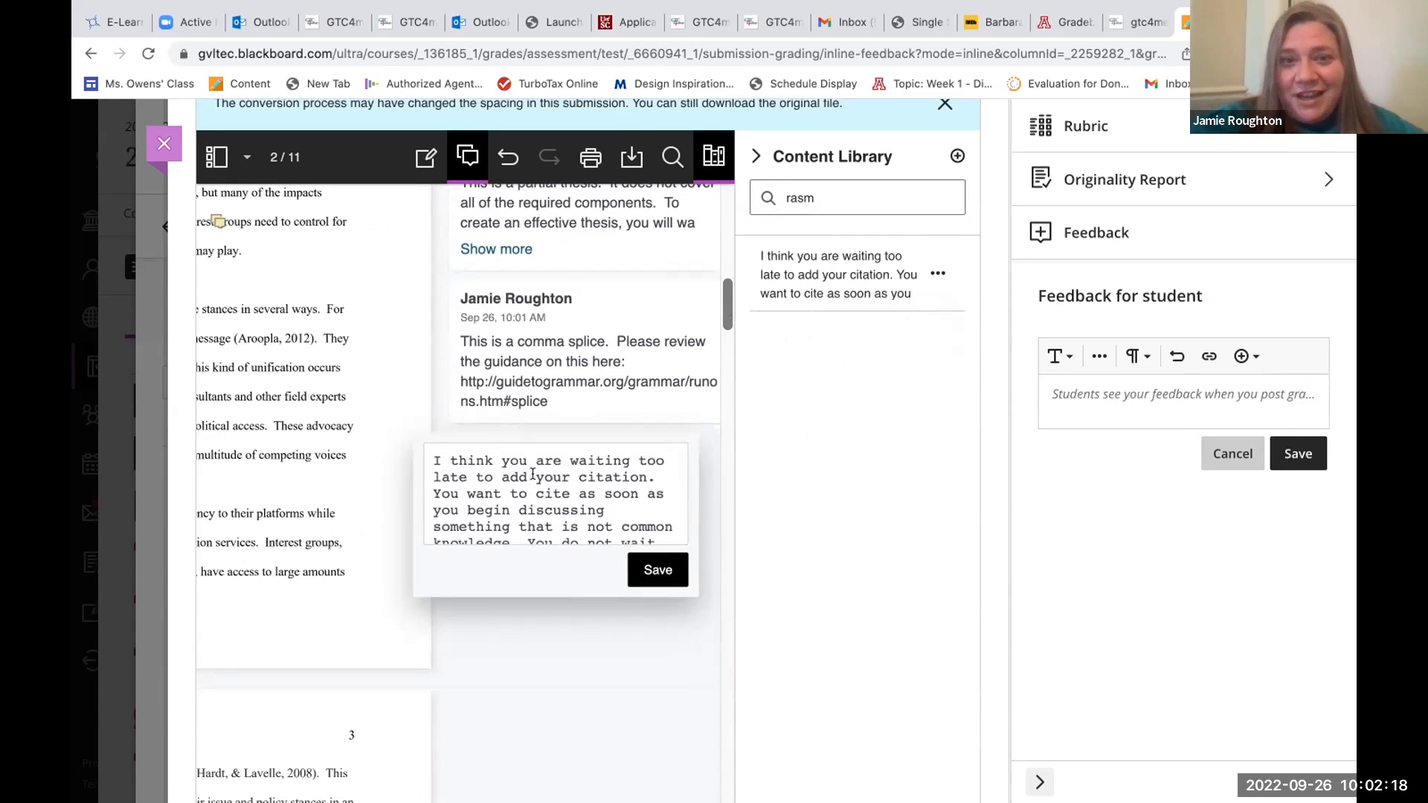
scroll(533, 475, "down", 3)
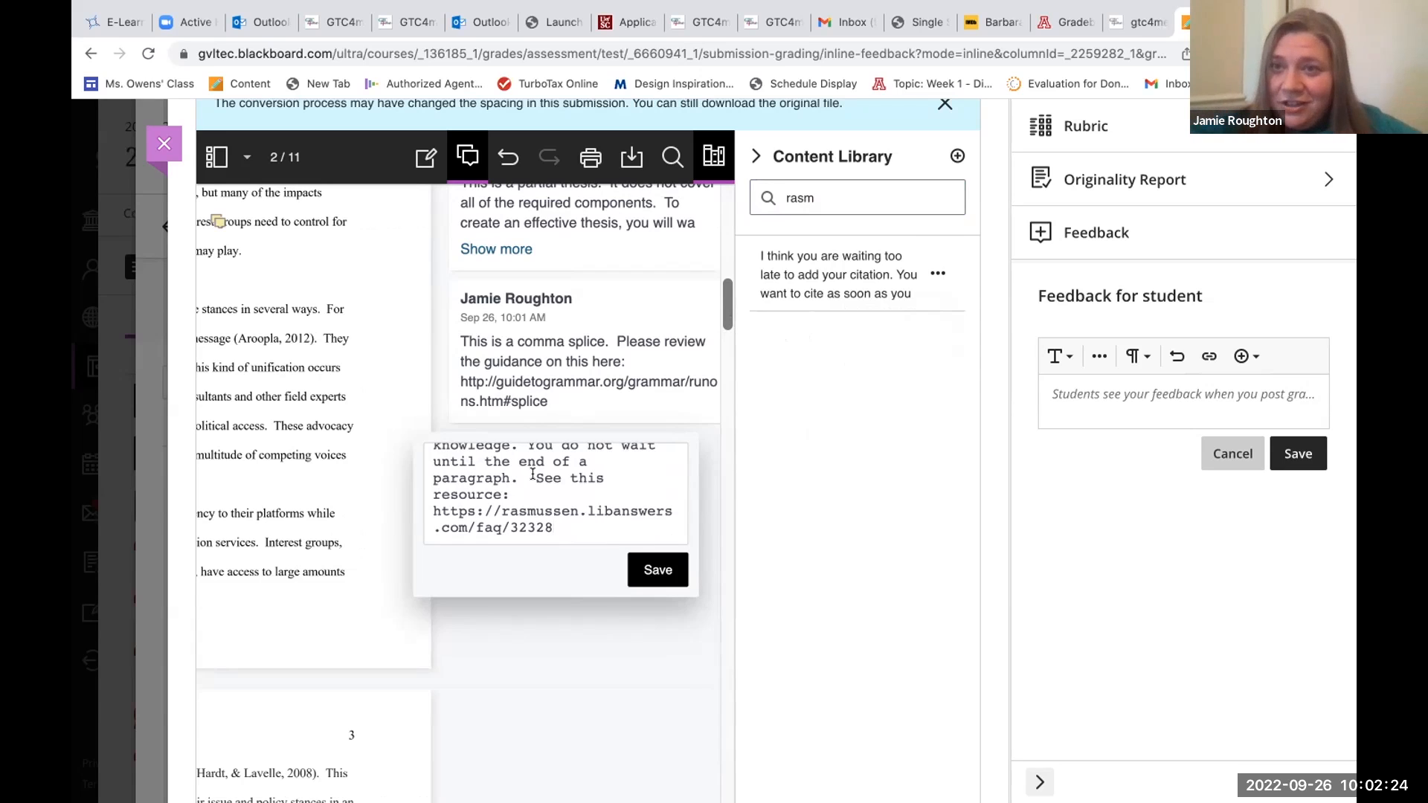
scroll(533, 473, "up", 2)
scroll(533, 474, "down", 2)
scroll(533, 474, "up", 4)
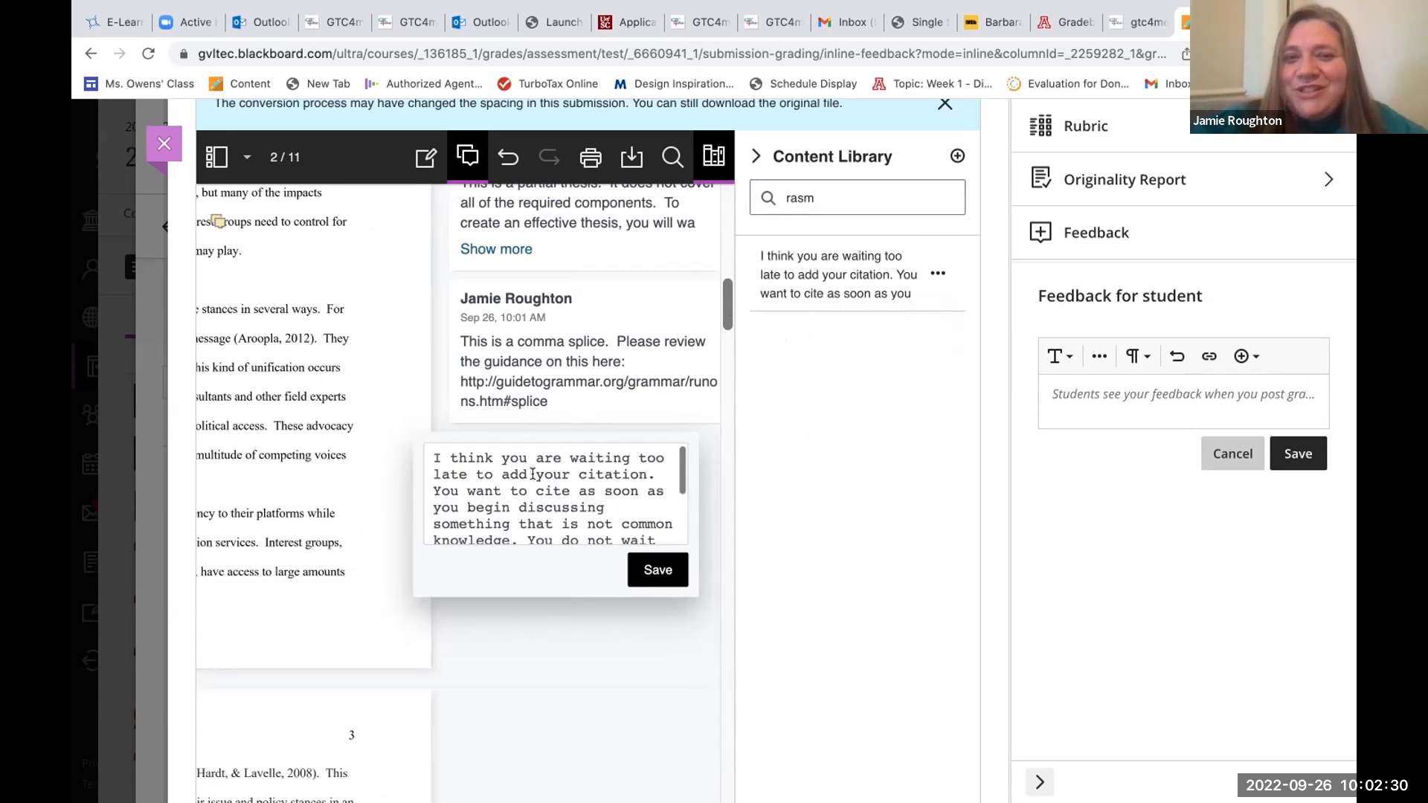
scroll(533, 474, "down", 4)
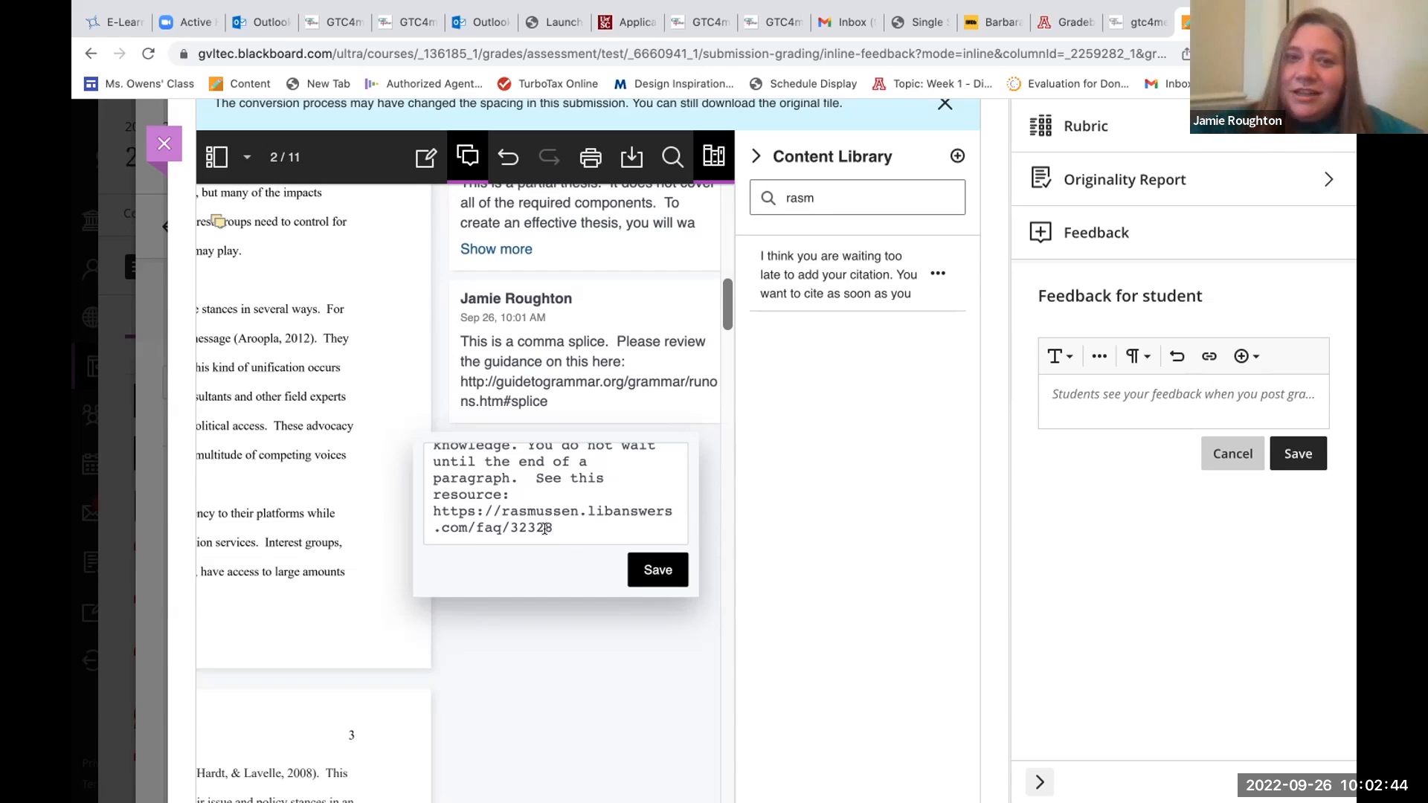
left_click(644, 562)
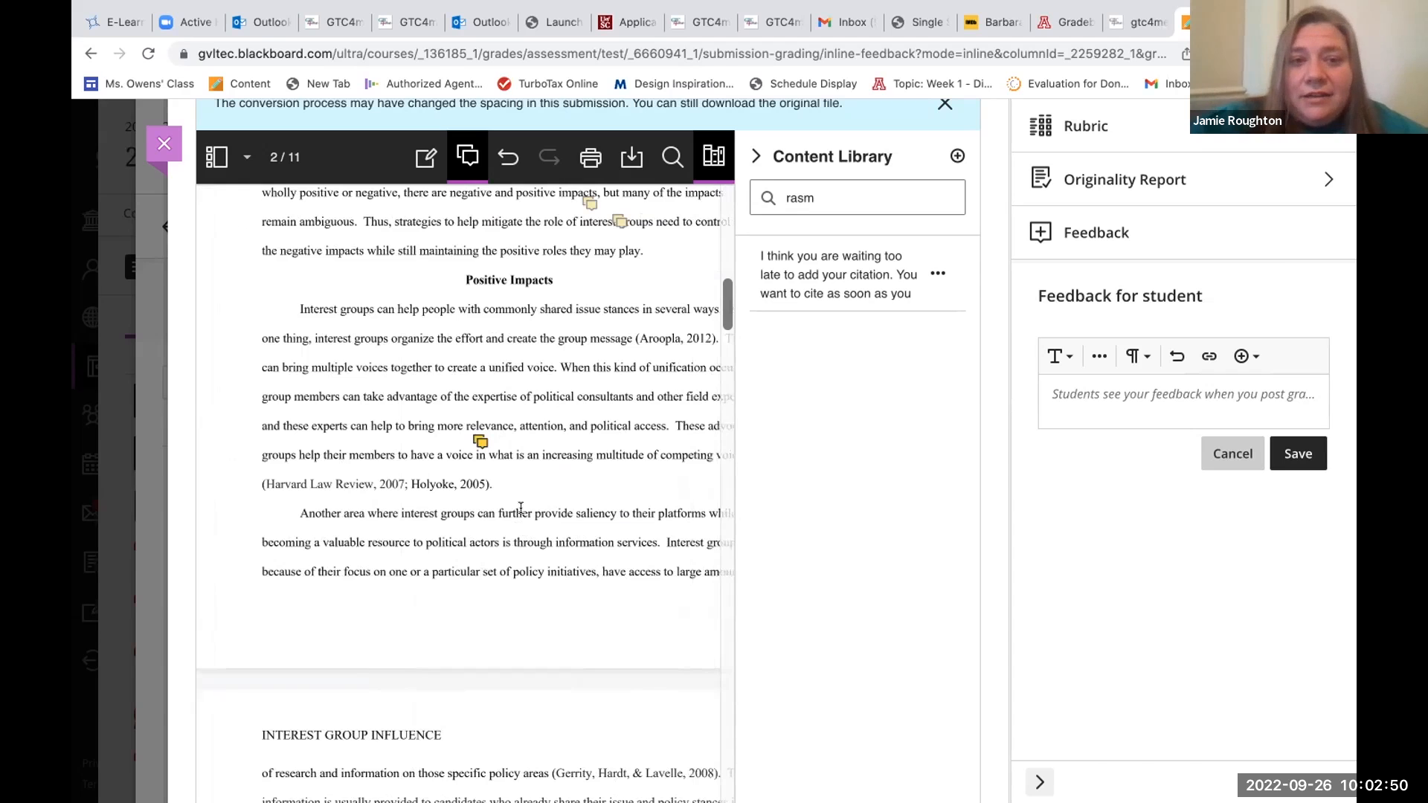
scroll(539, 488, "right", 1)
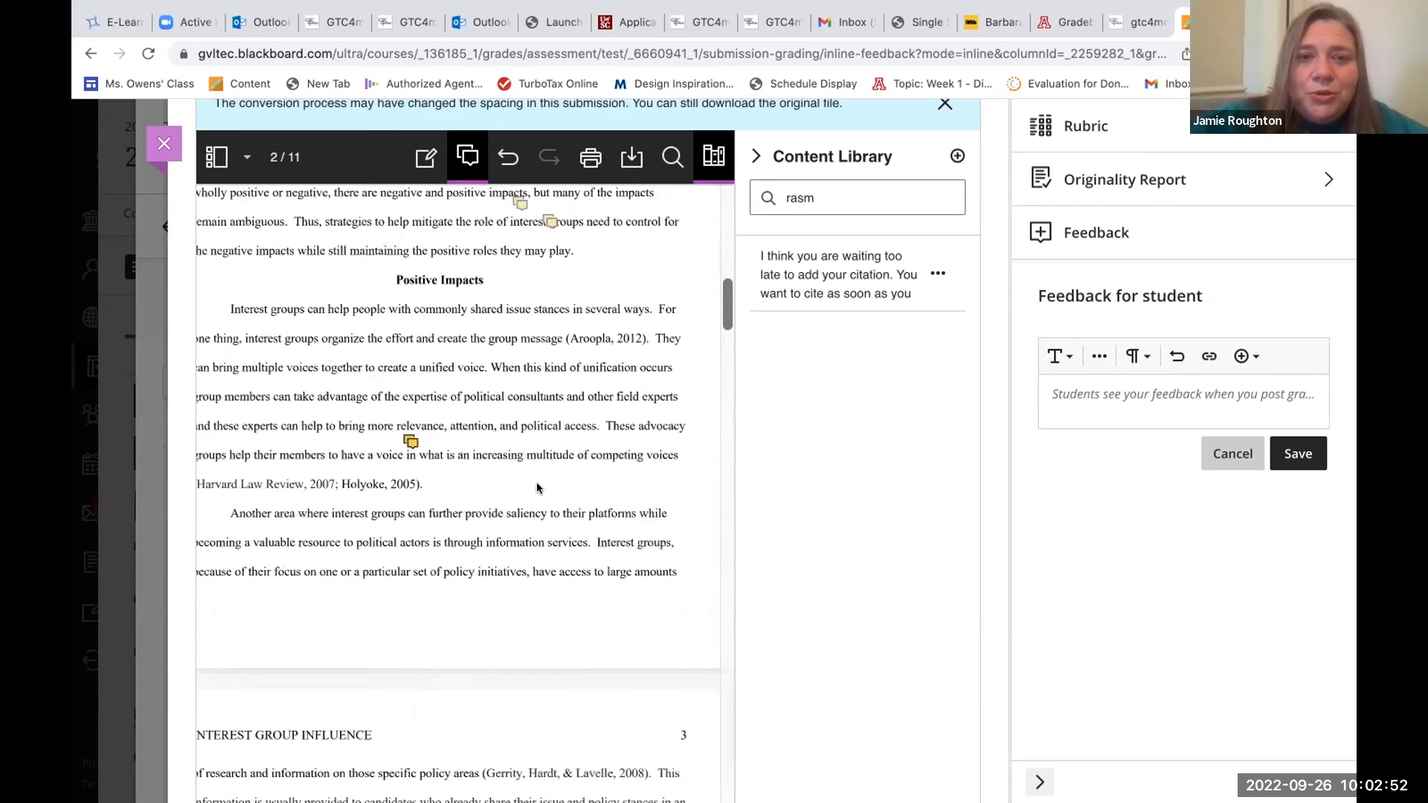
left_click(957, 157)
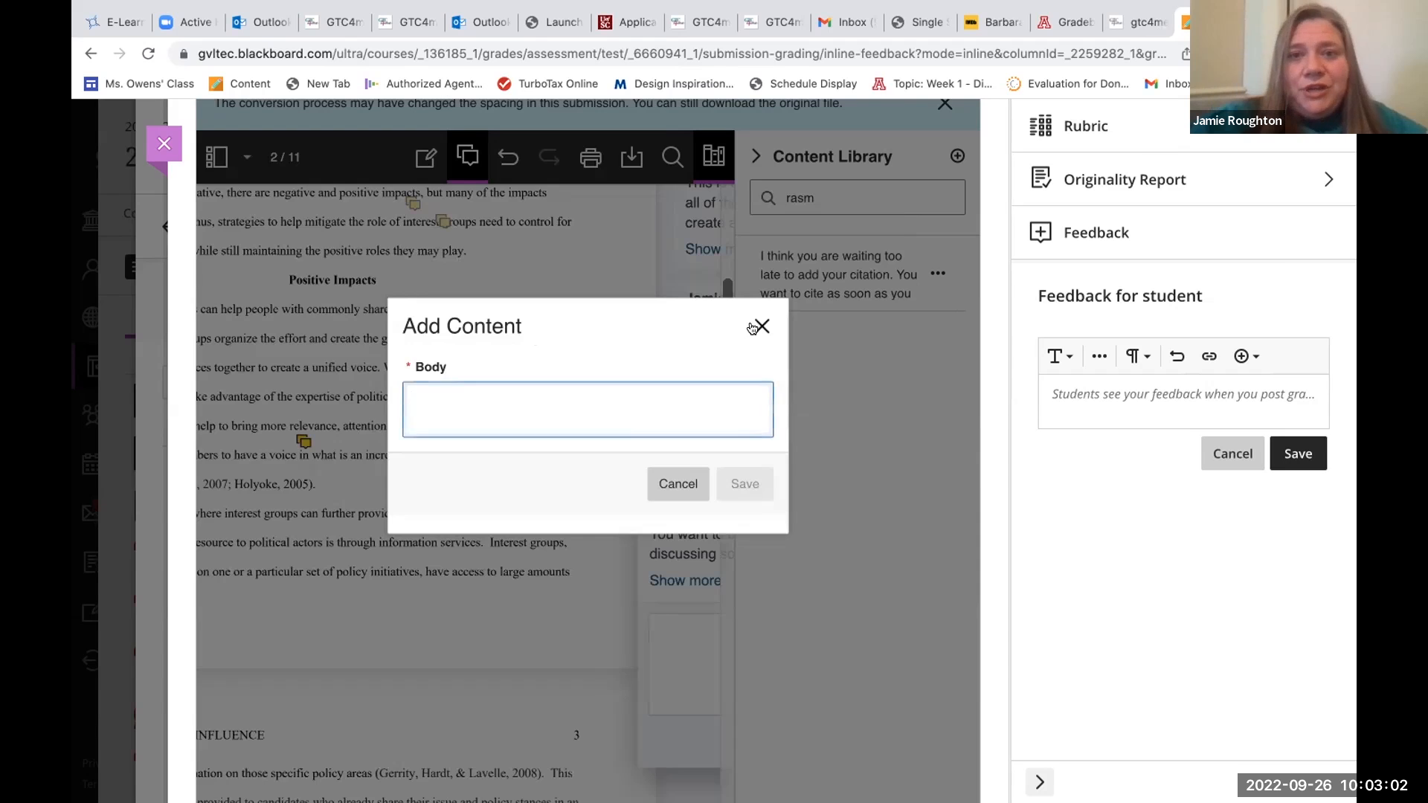
left_click(761, 326)
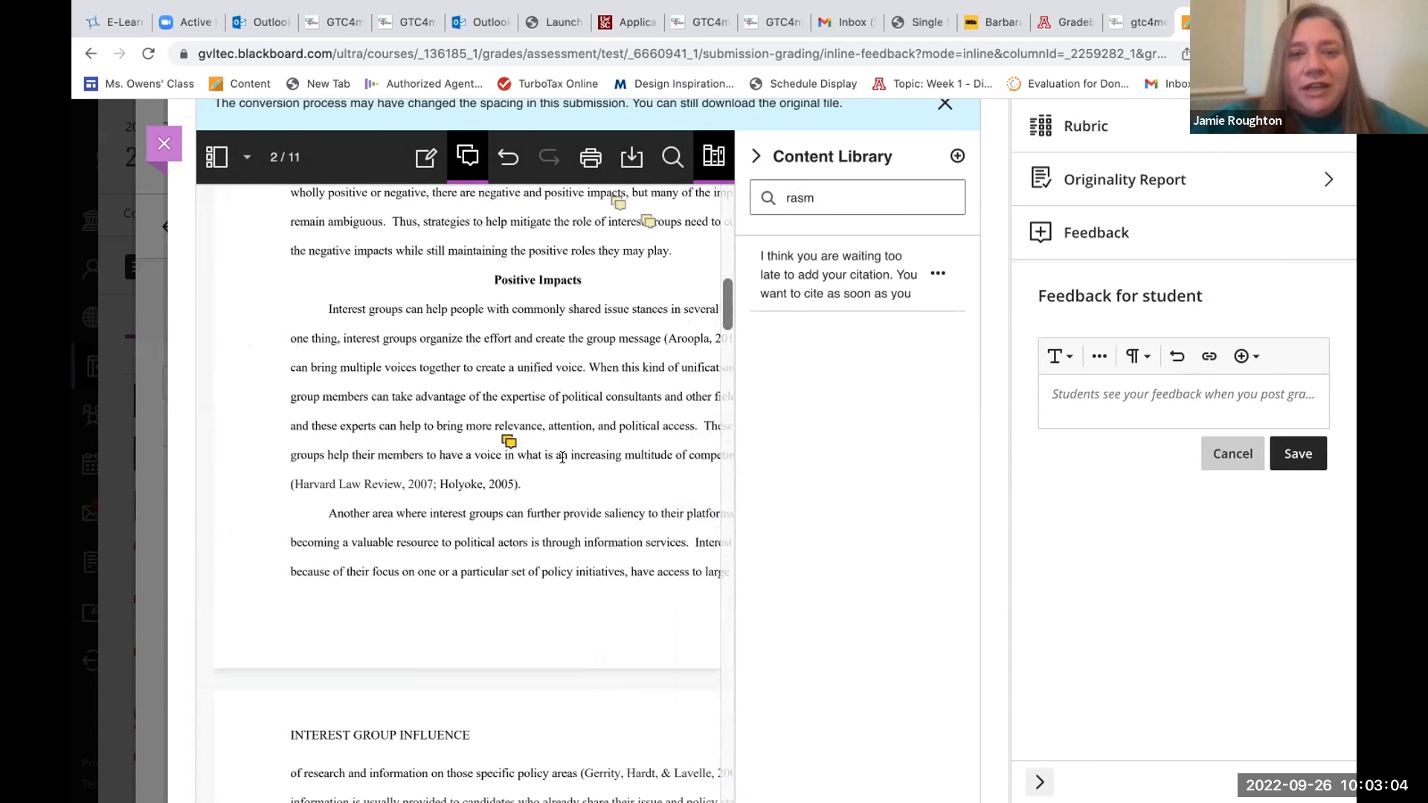
Start a new comment near the end of the first Positive Impacts paragraph with "It is always important to conclude each paragraph".
left_click(562, 458)
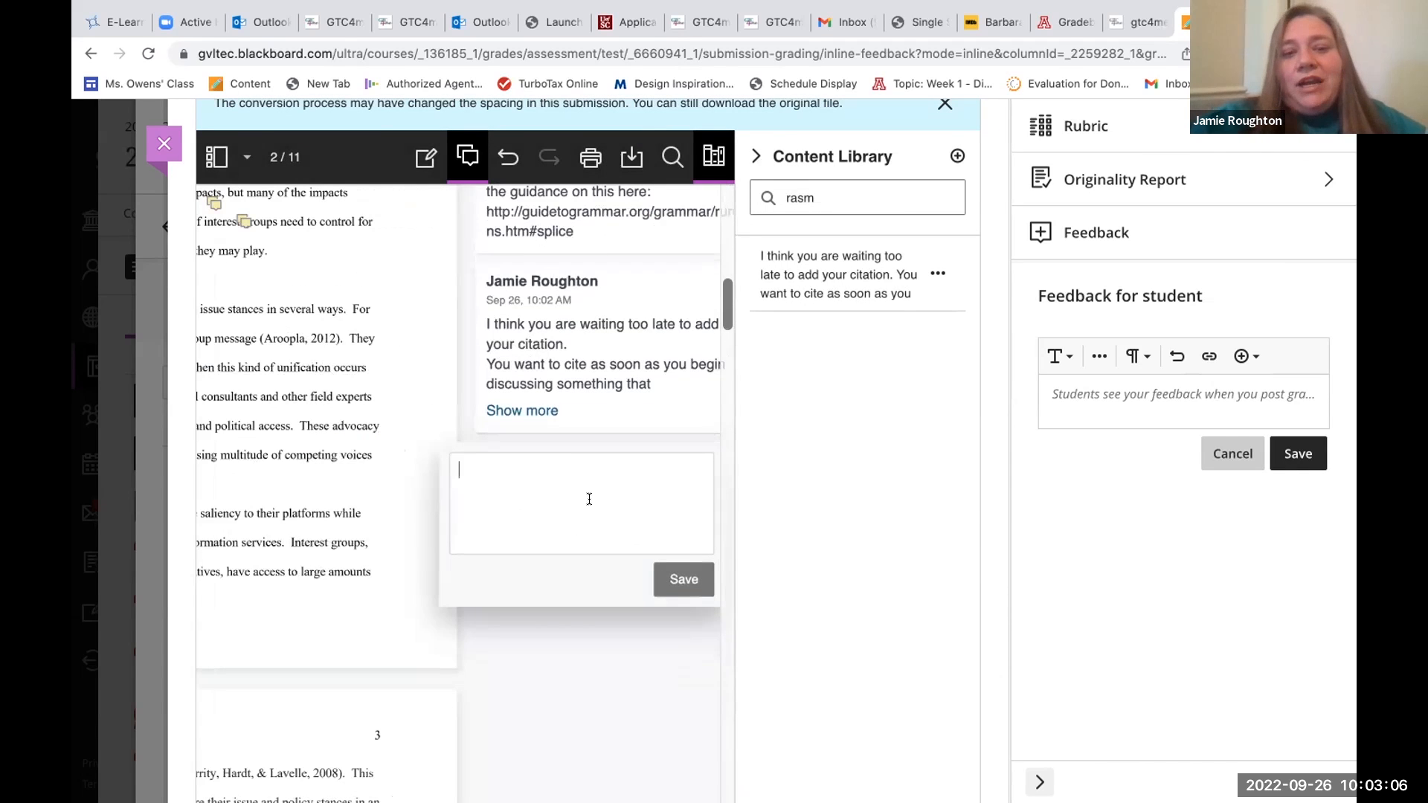
type("Iti")
key("BackSpace")
type("is always important to conclude each para")
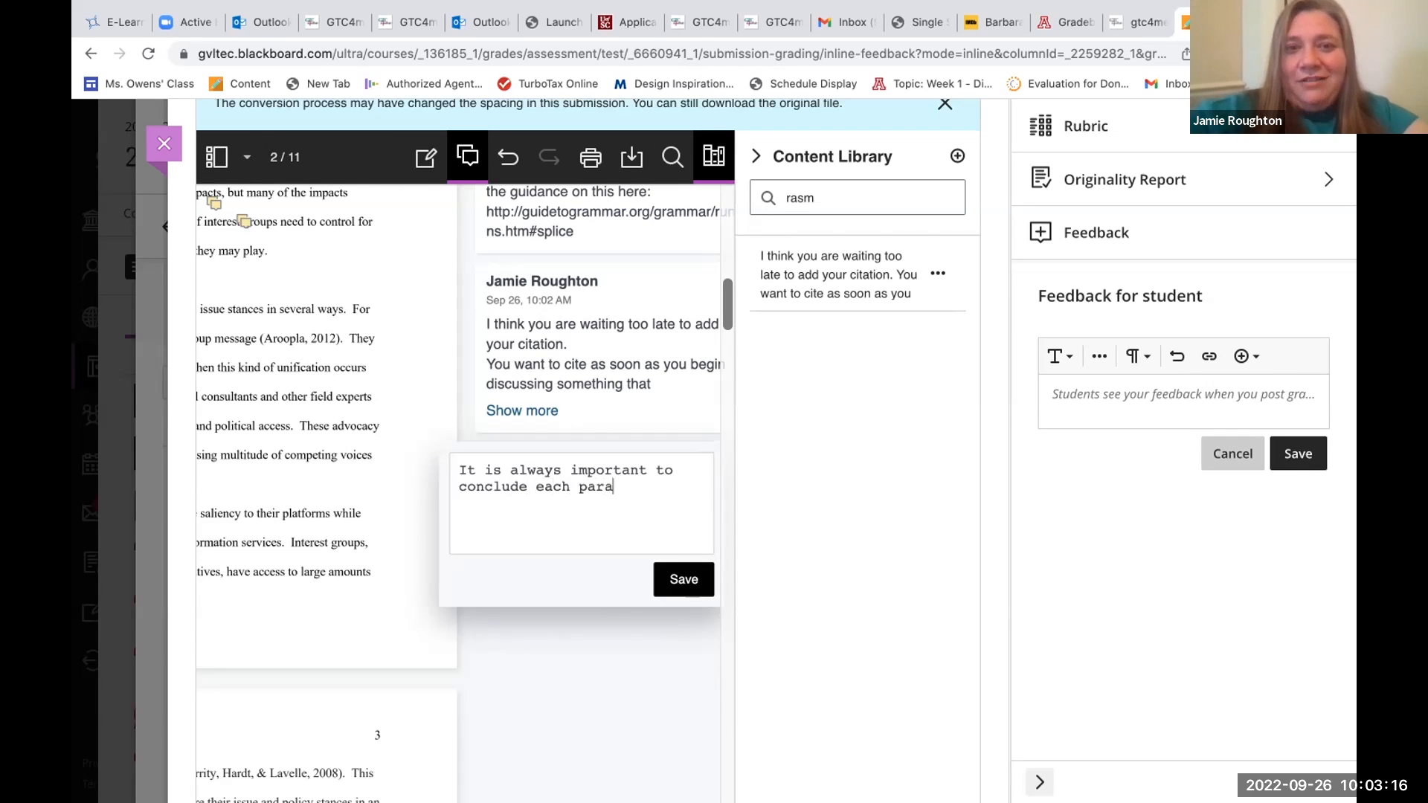
type("graph")
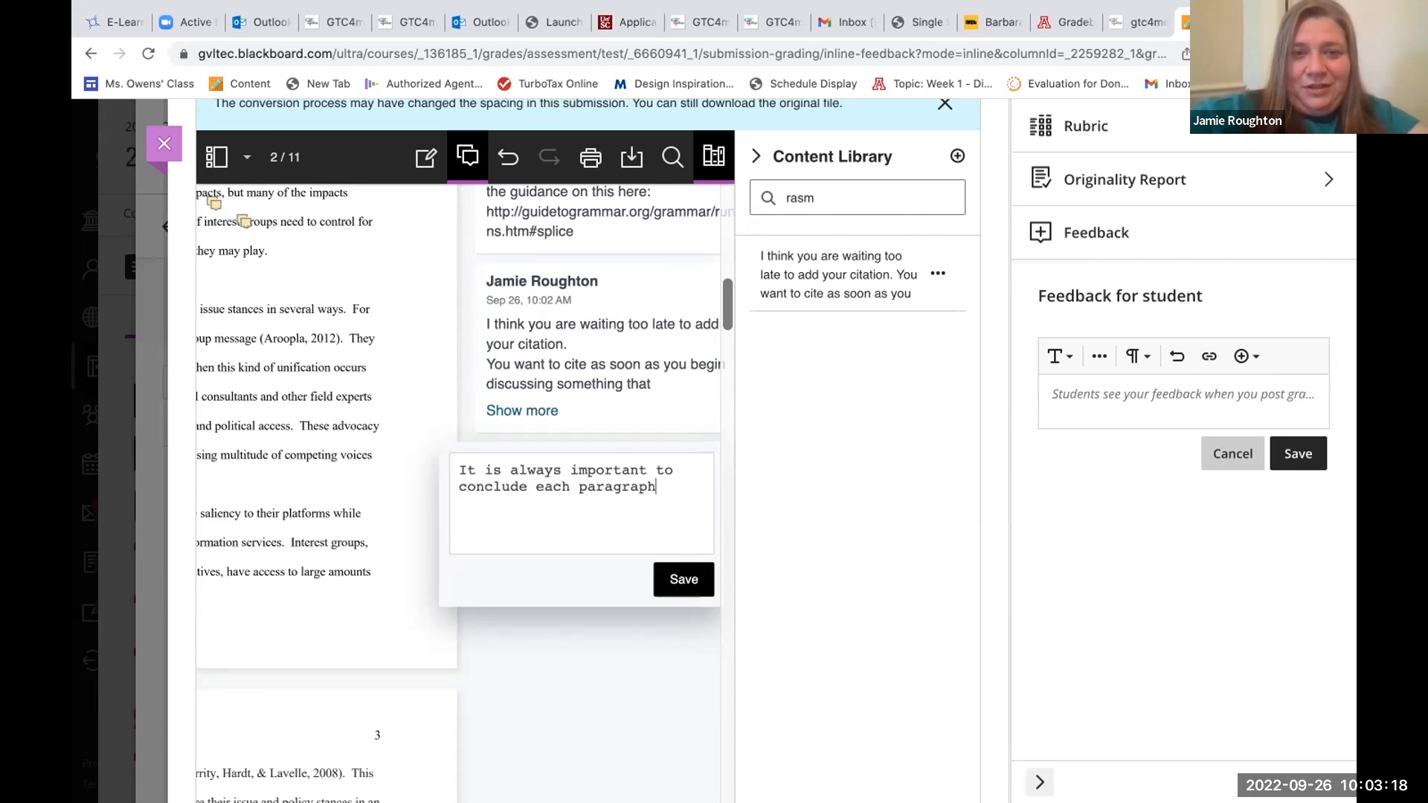
type(" with as")
Complete the new comment with "with a statement that closes your main points and opens the door to your next point.".
key("BackSpace")
type("statem")
type("ent that ")
type("closes your")
type(" main points")
type(" and opens t")
type("he door to you")
type("r next p")
type("oint.")
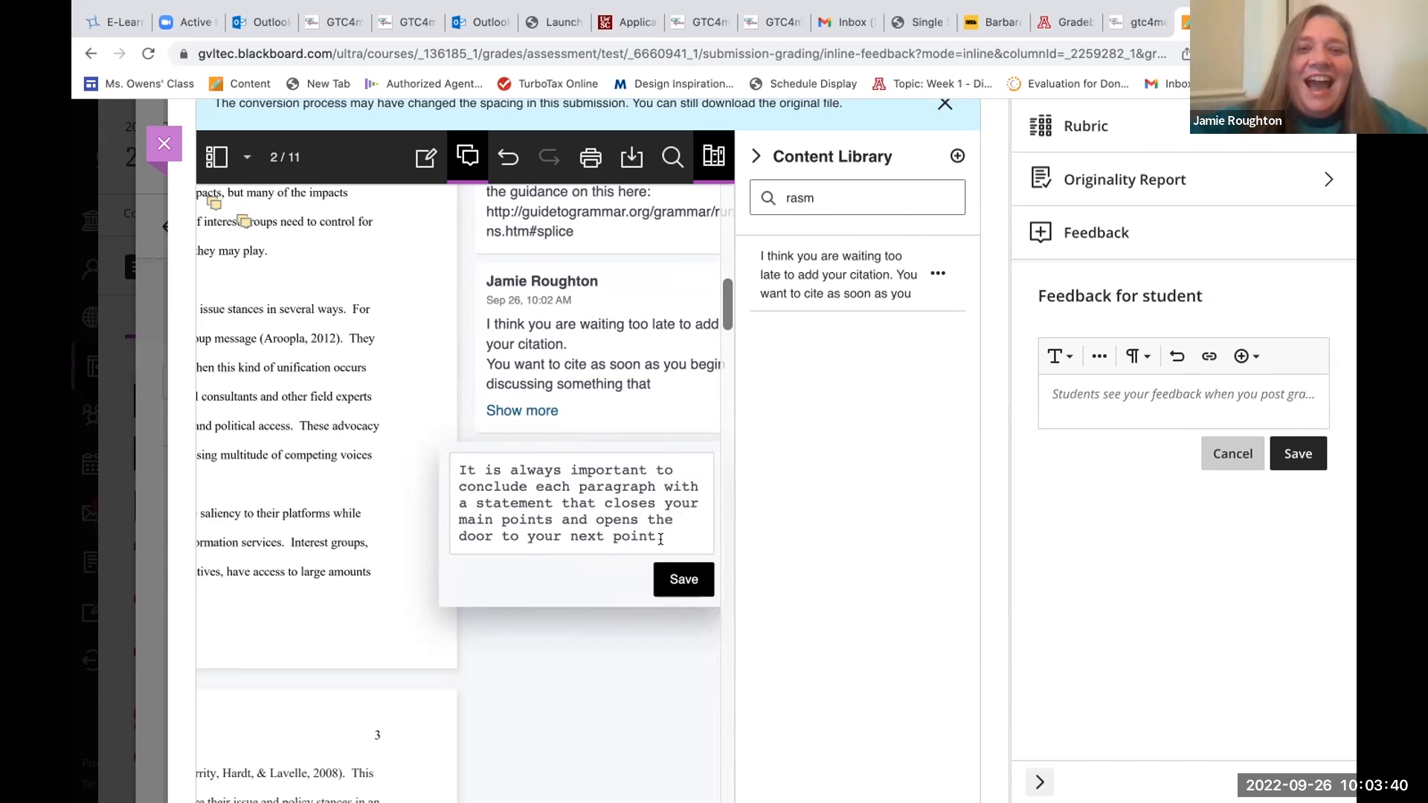
Copy the new comment's text into a new Content Library entry, save the entry, and save the comment on the paper.
left_click_drag(665, 537, 467, 455)
key("ctrl+c")
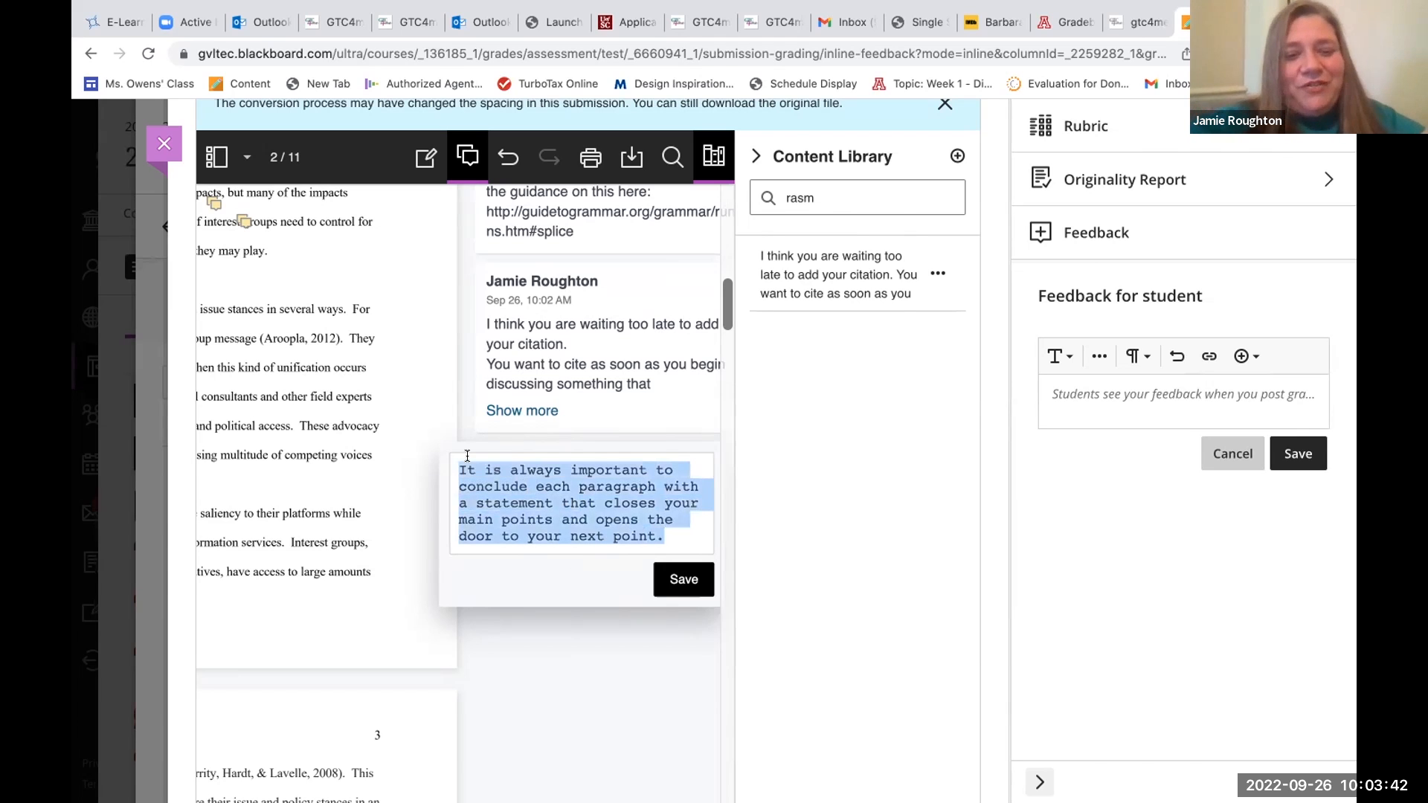
left_click(958, 155)
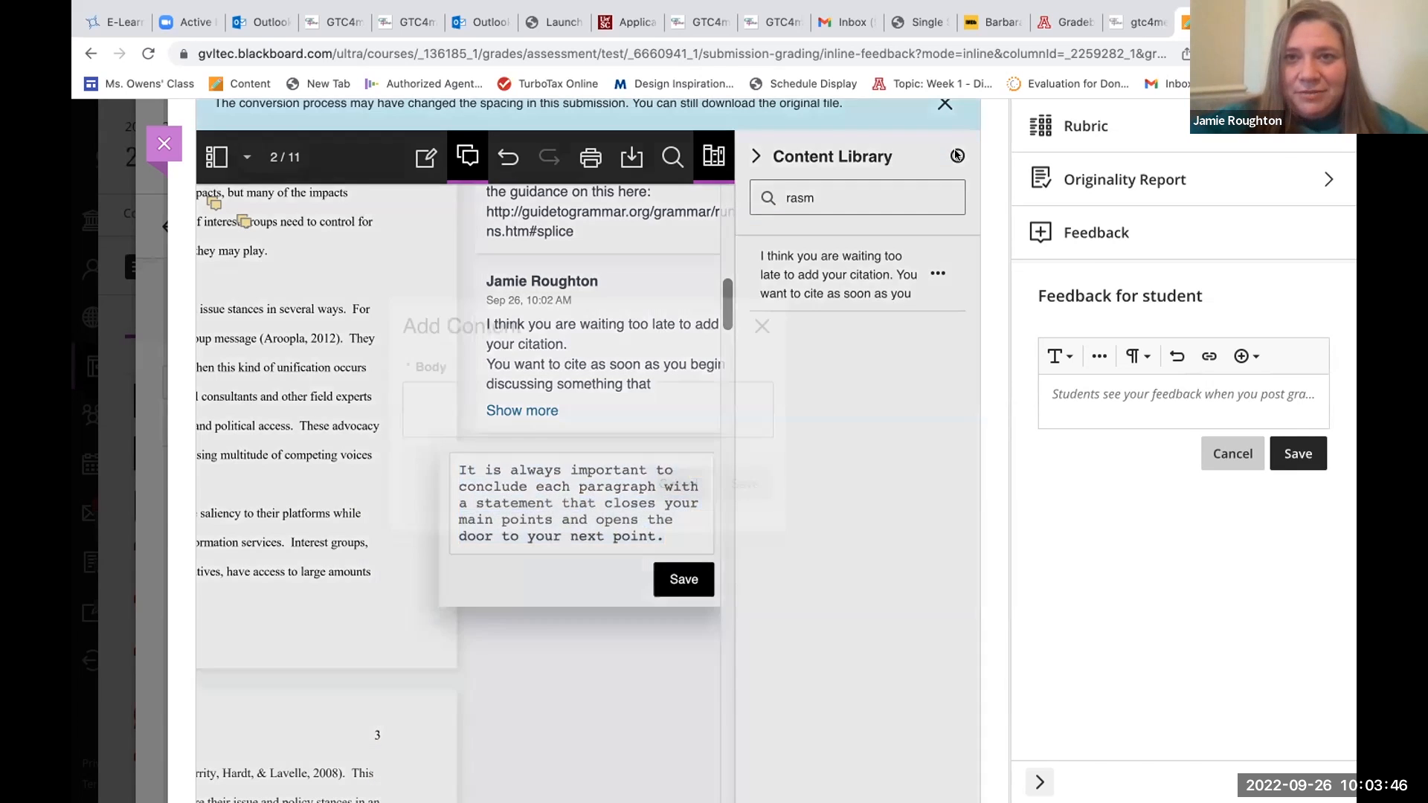
left_click(618, 407)
key("ctrl+v")
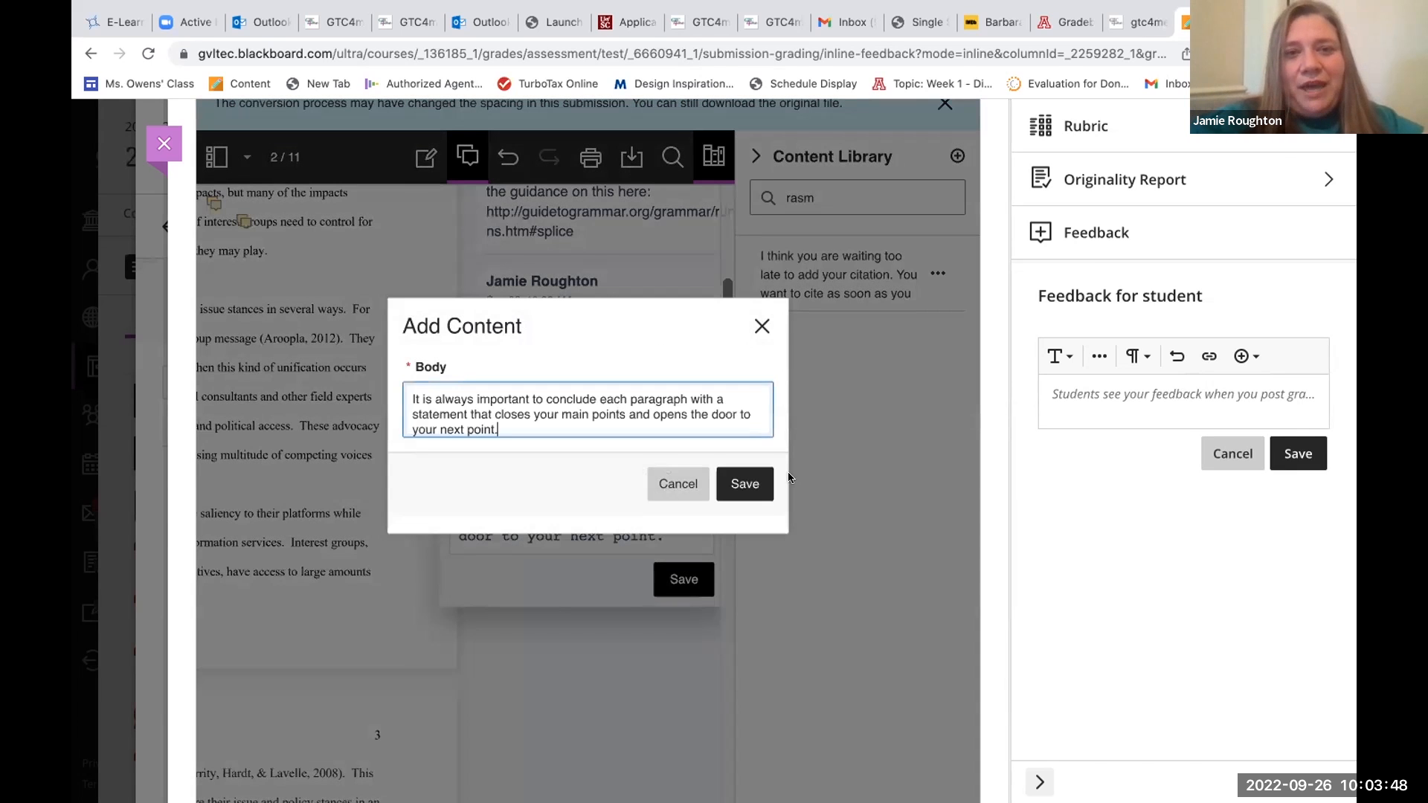
left_click(735, 482)
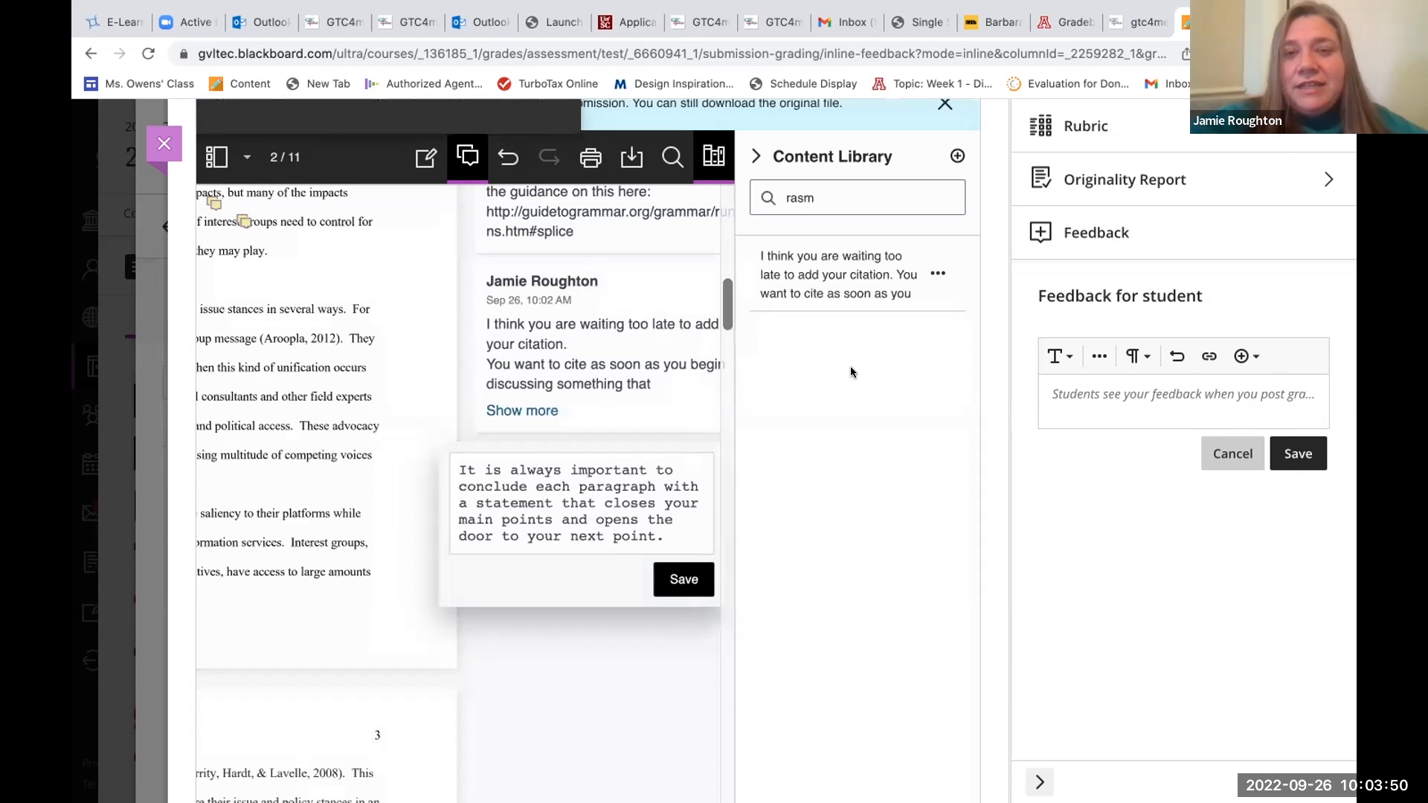
left_click(683, 581)
Search the Content Library for "case" and place the comment "When you make a claim in a research paper" after "decisions." on page 3.
left_click_drag(836, 210, 764, 196)
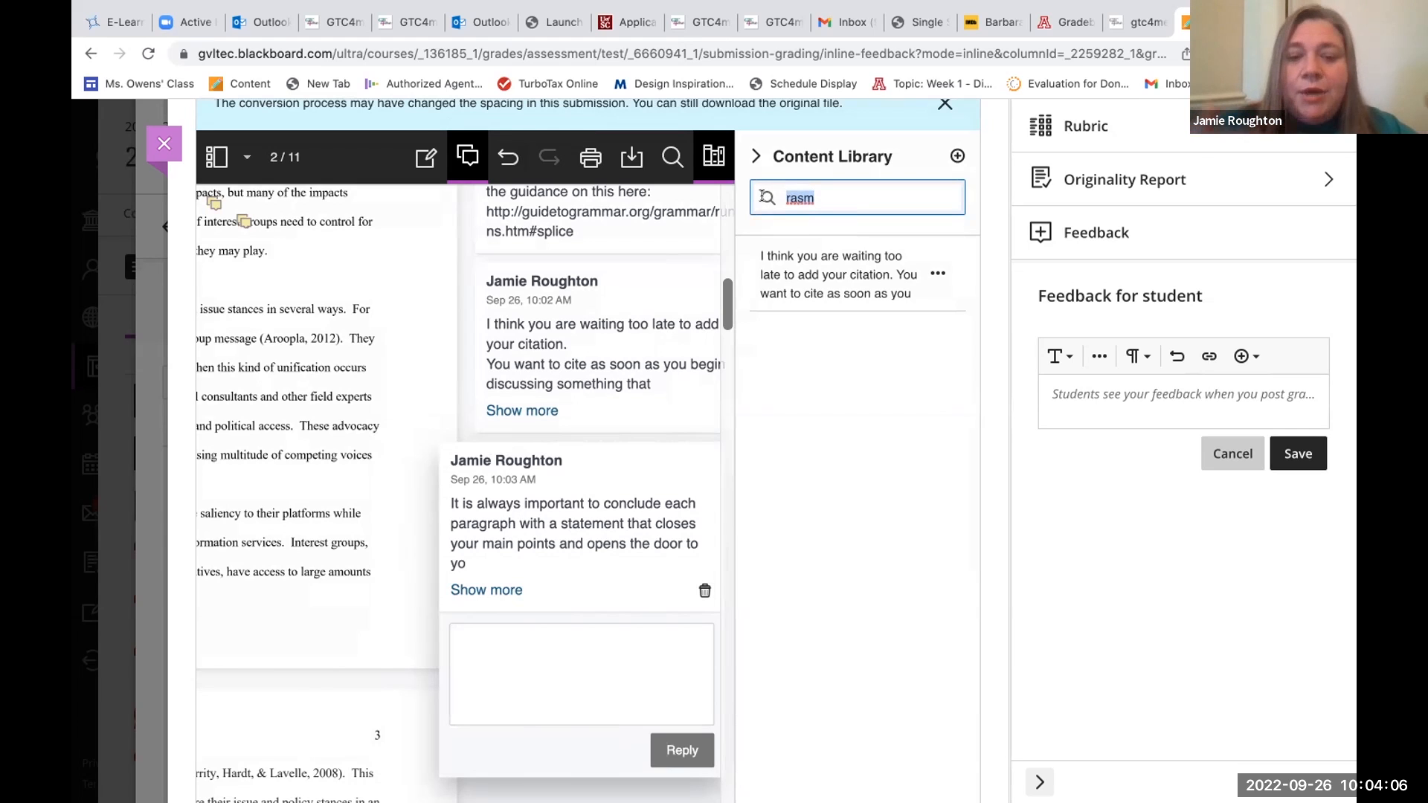
type("case")
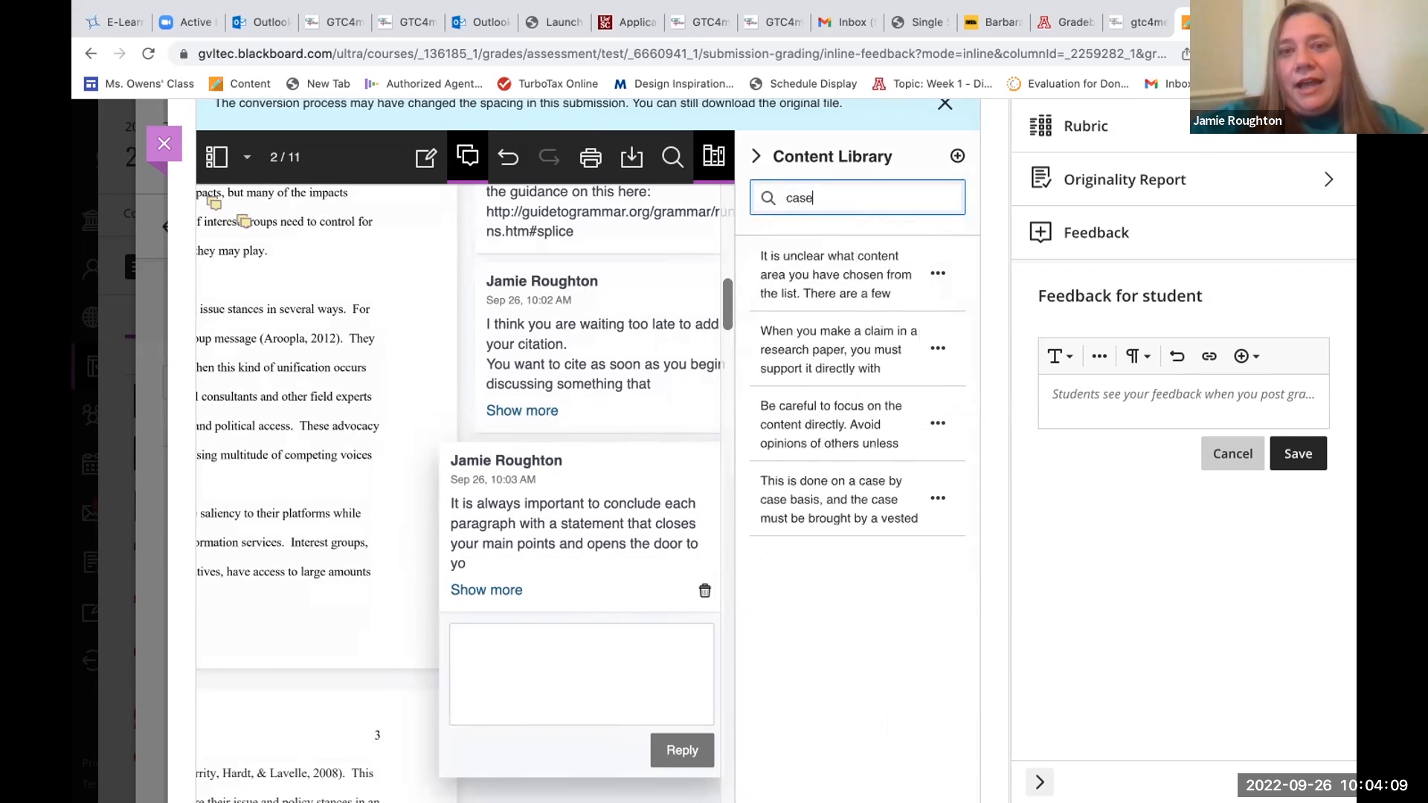
left_click(937, 349)
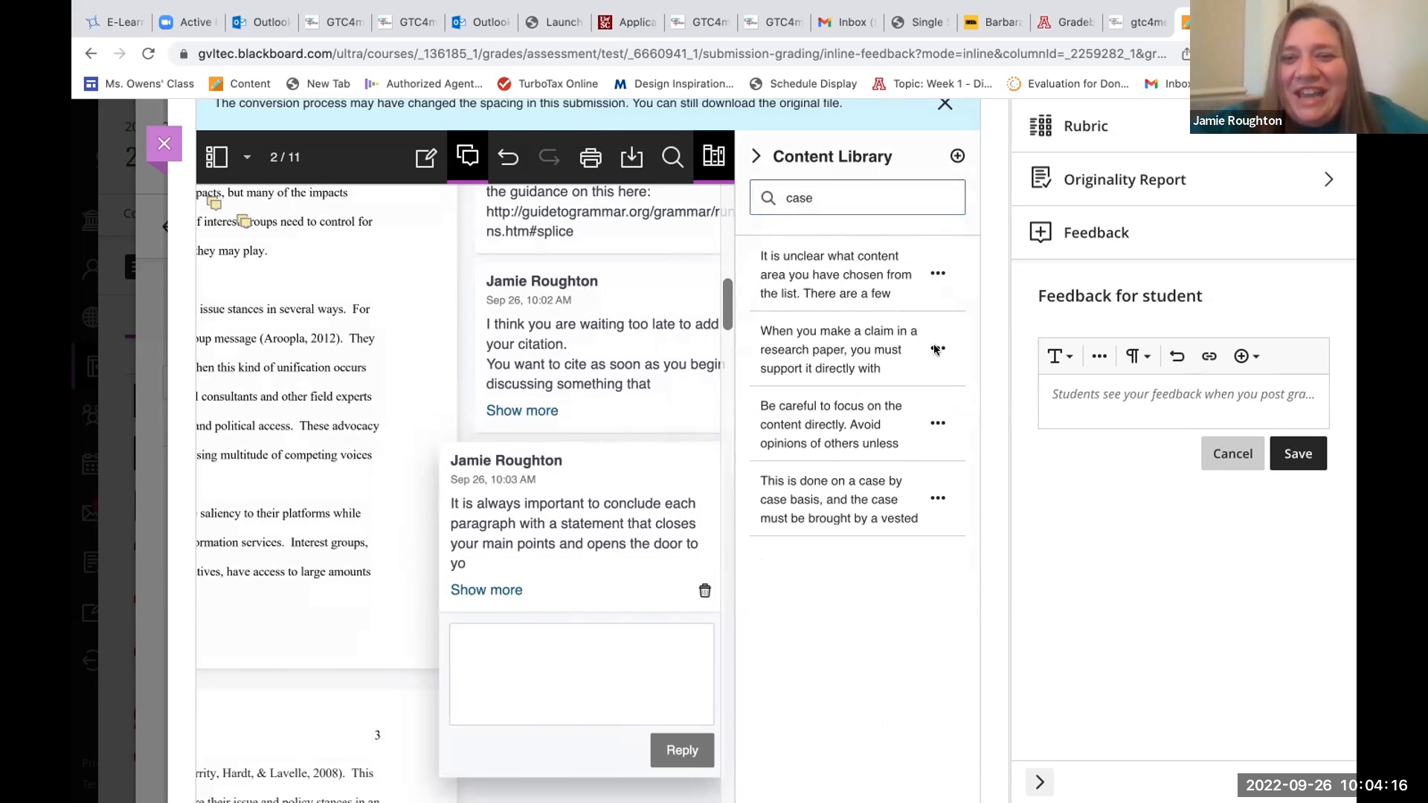
left_click(911, 386)
scroll(597, 597, "down", 5)
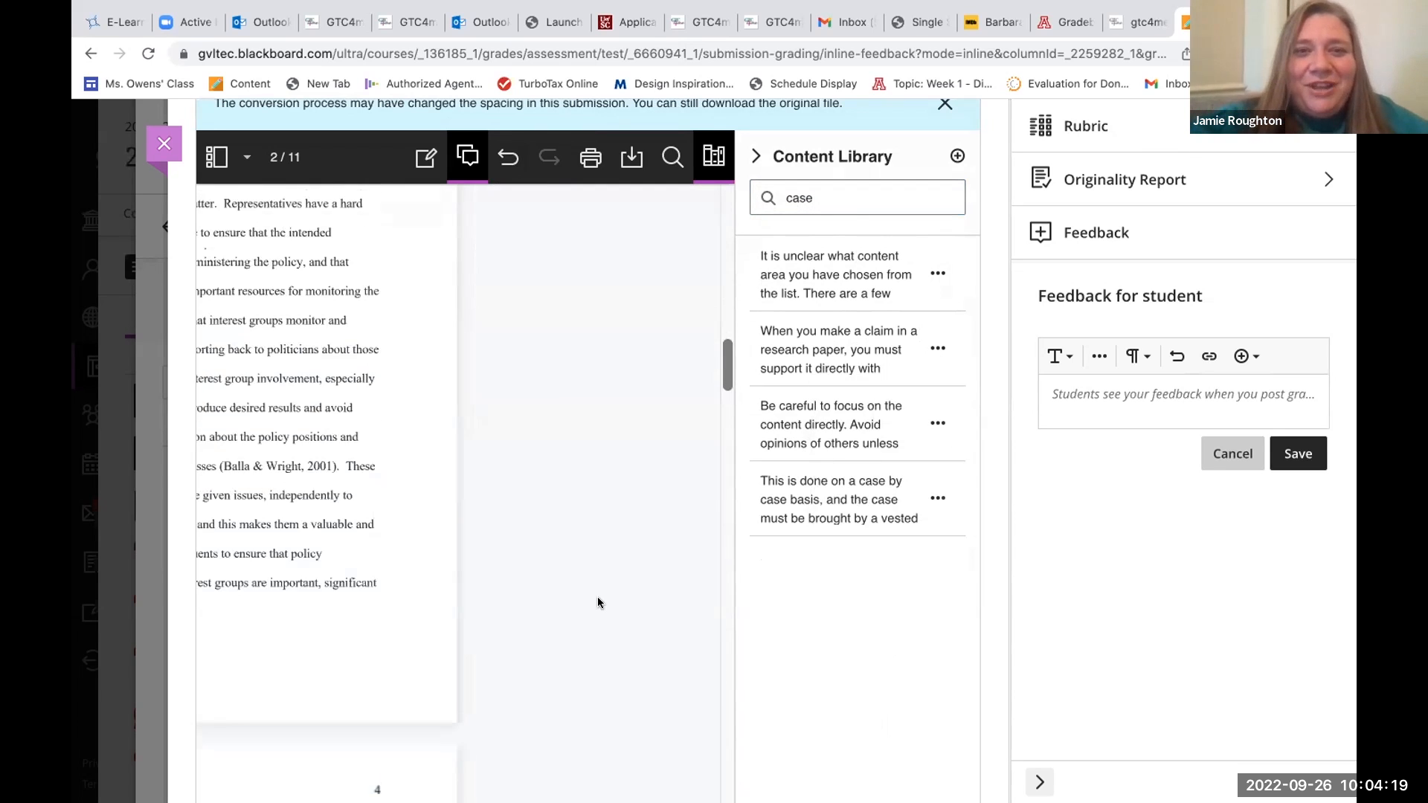
left_click(930, 350)
left_click(908, 386)
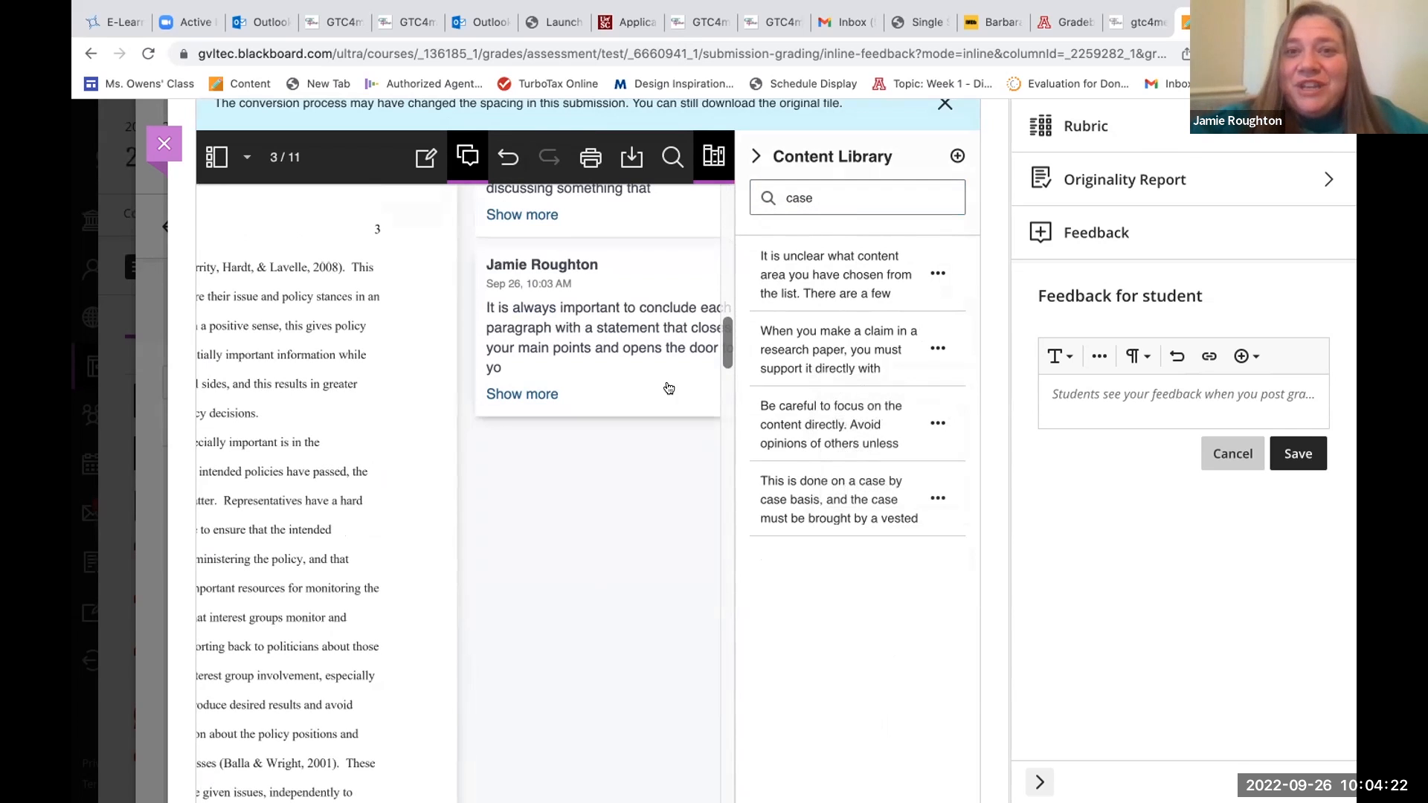
left_click(395, 418)
scroll(564, 470, "up", 3)
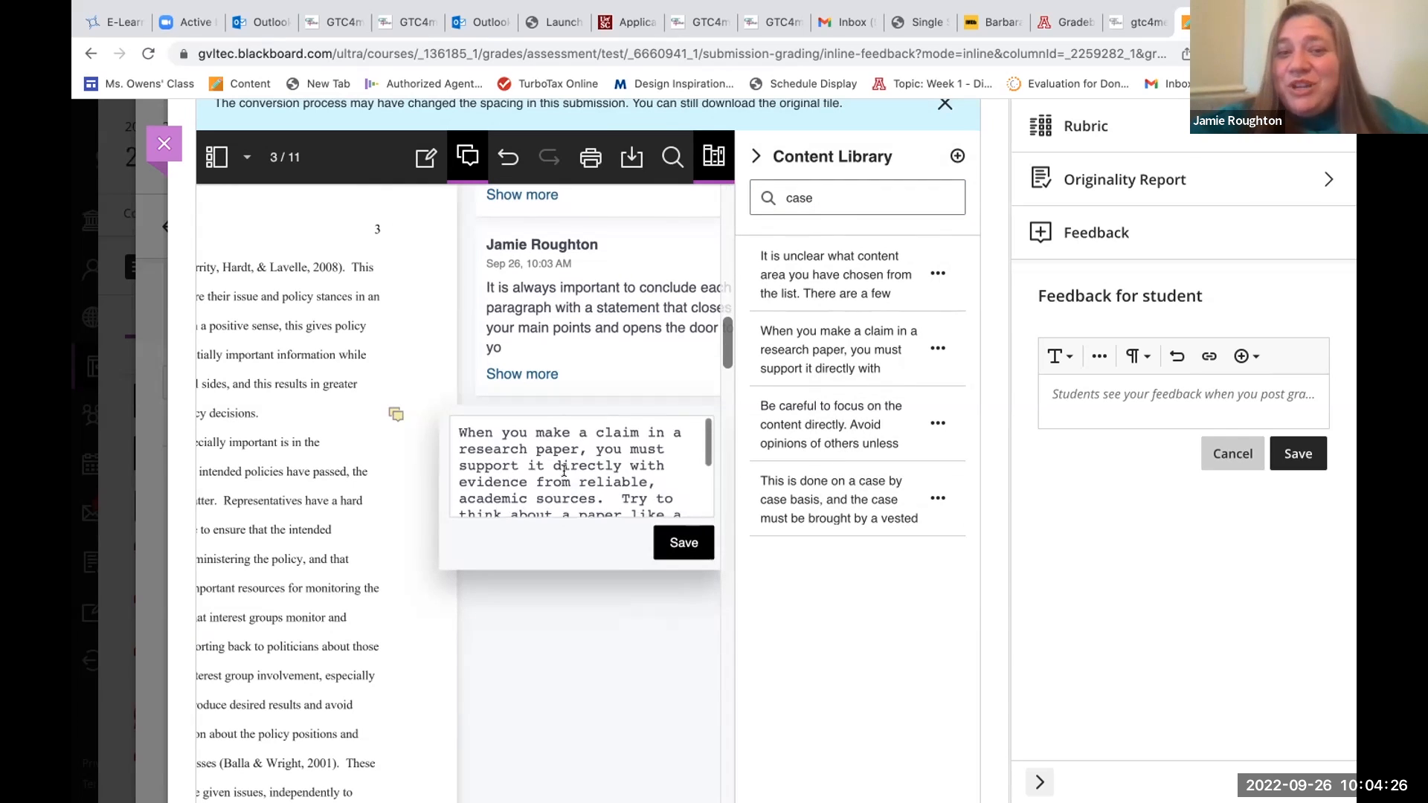
Review the placed comment's text and append the student's first name followed by ", here you have started this" at its end.
scroll(564, 470, "down", 1)
scroll(564, 470, "down", 2)
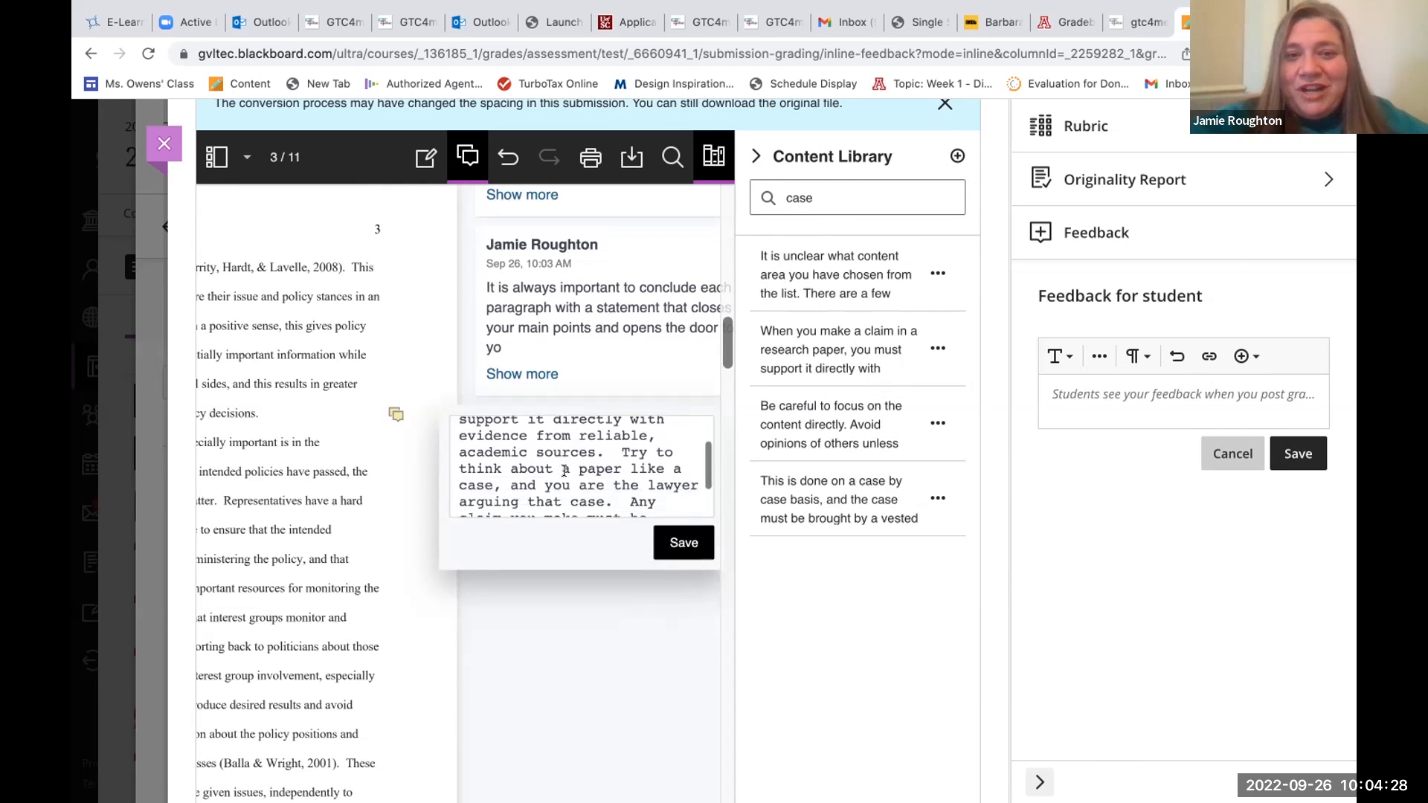
scroll(563, 470, "down", 3)
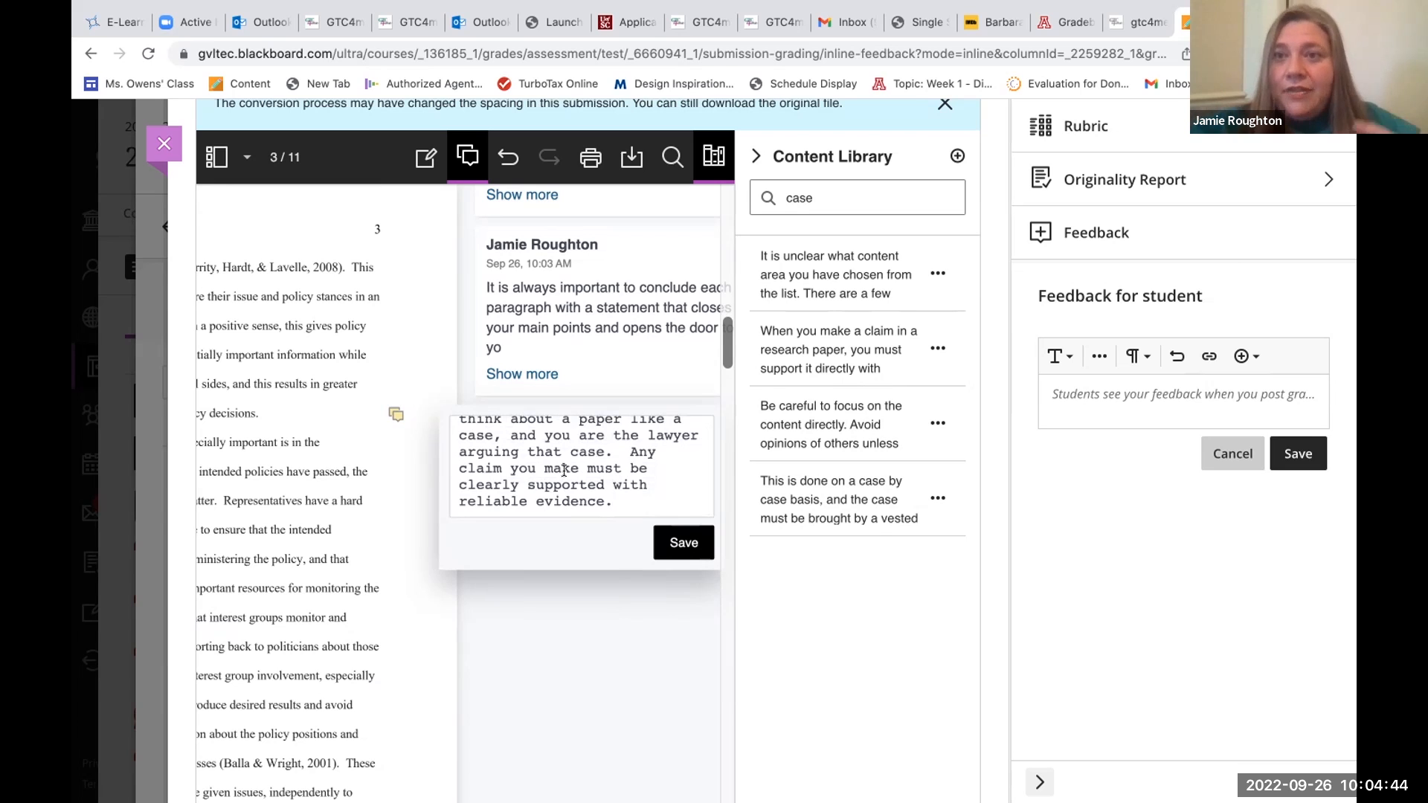
scroll(610, 491, "up", 2)
scroll(633, 511, "down", 2)
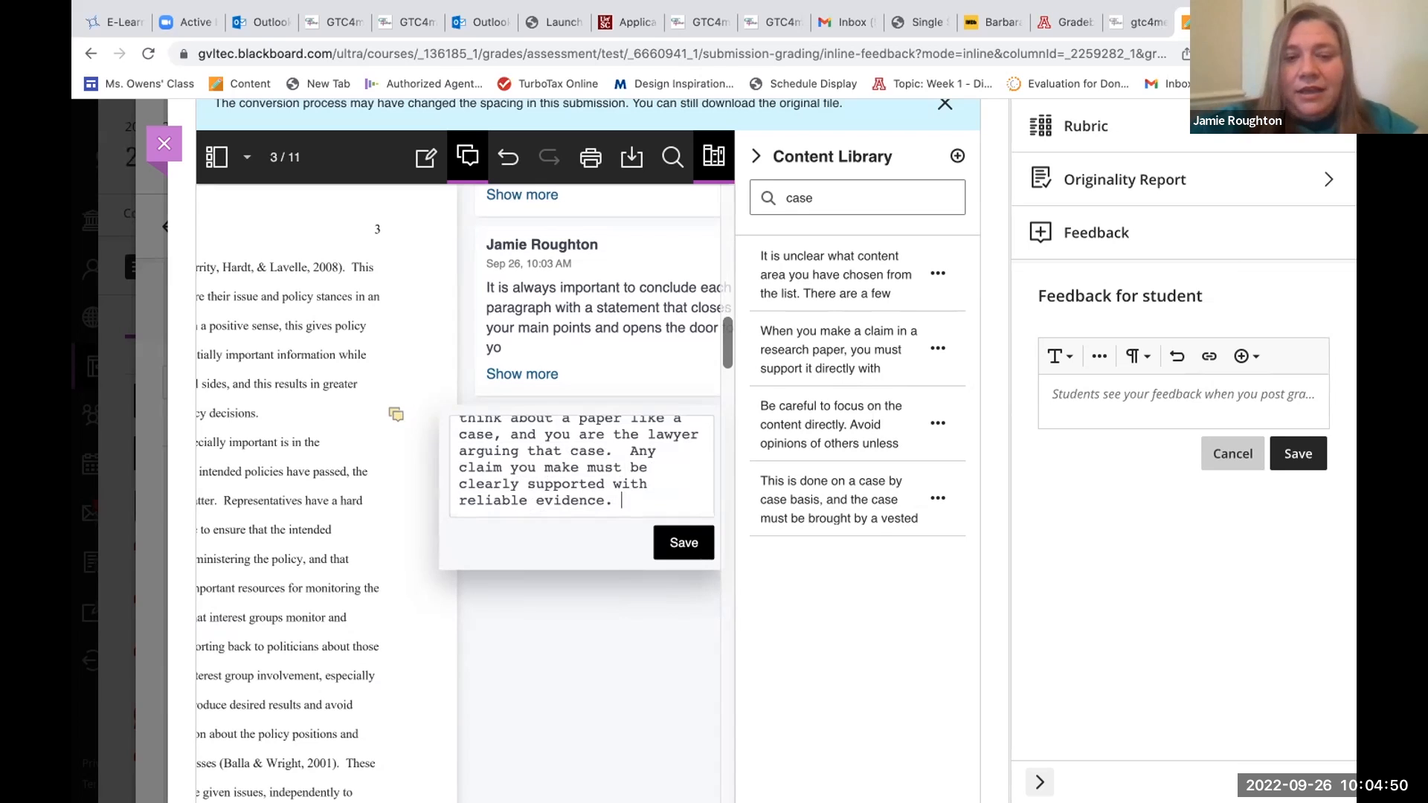
type("Jamie, here")
type(" you have star")
type("ted this")
key("BackSpace")
Finish the added sentence with ", but public opinion date would better support your point." and save the comment on the paper.
type(", but pu")
type("blic opin")
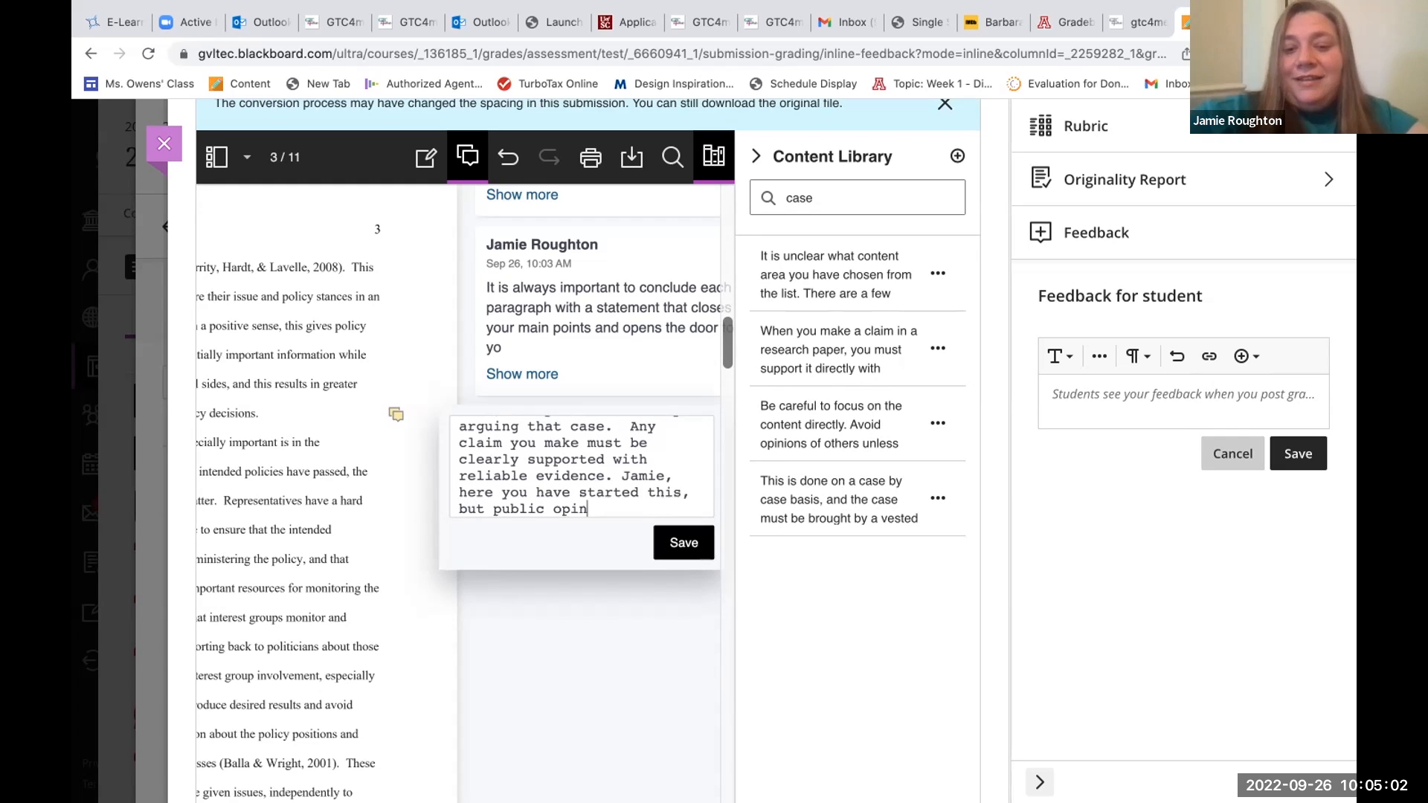
type("ion da")
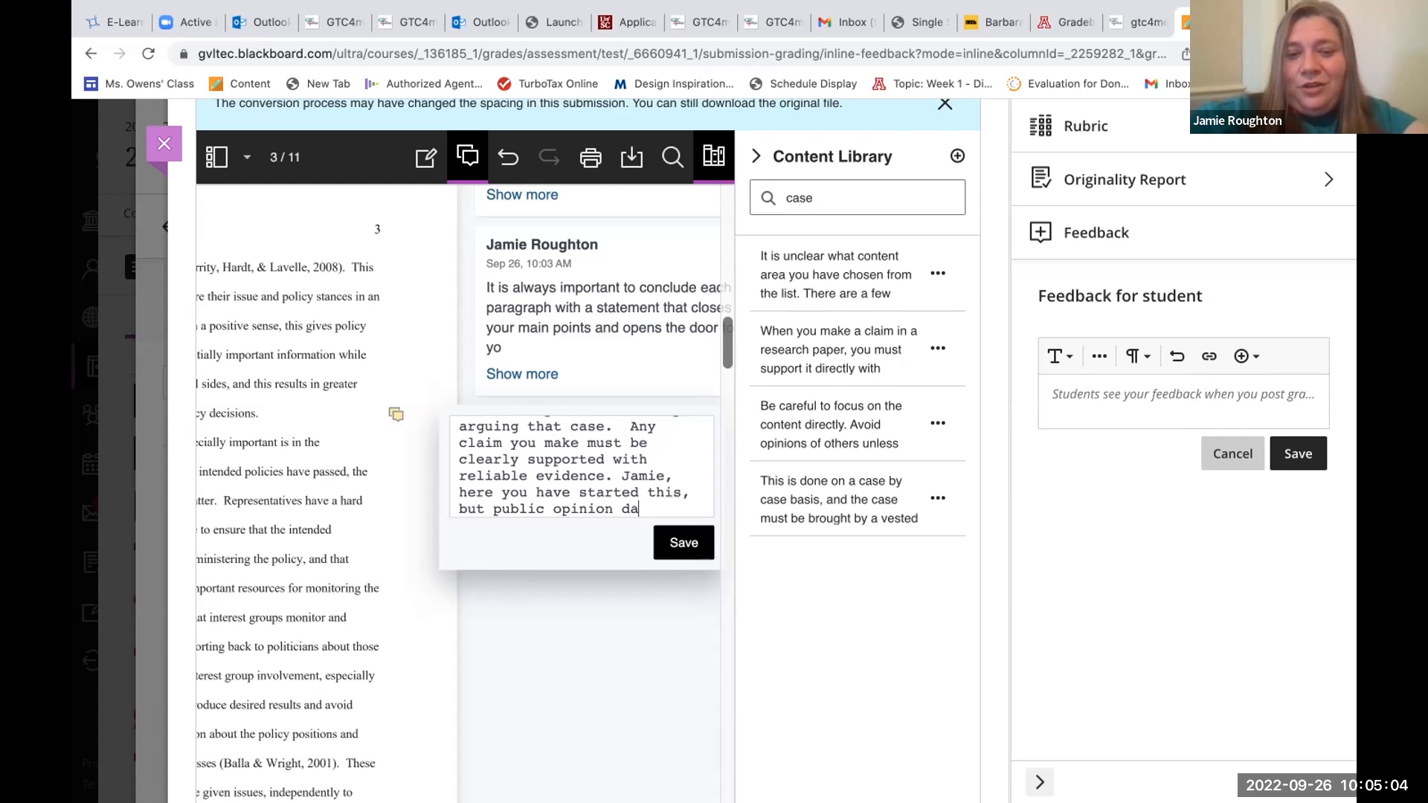
type("te would bett")
type("er ")
type("suppor")
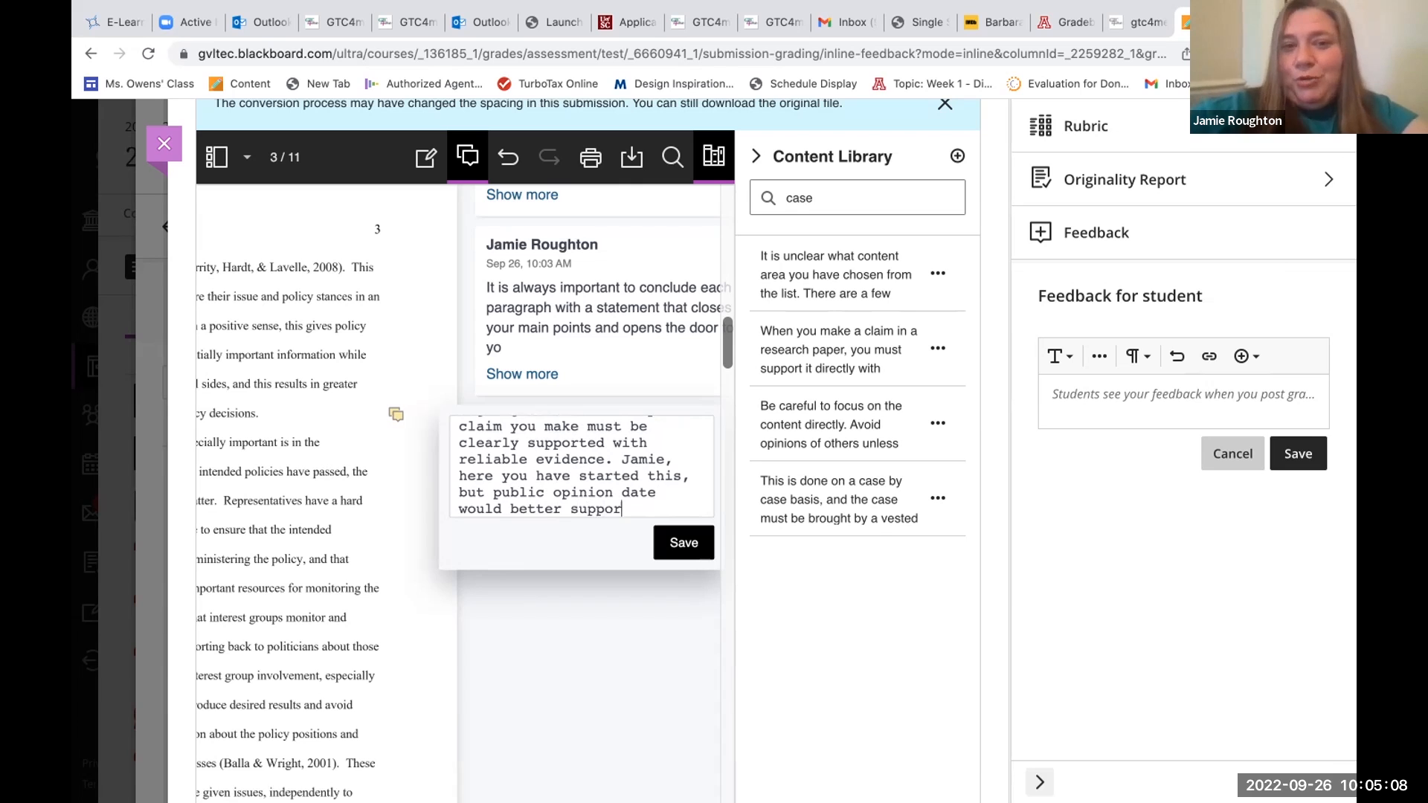
type("t your poi")
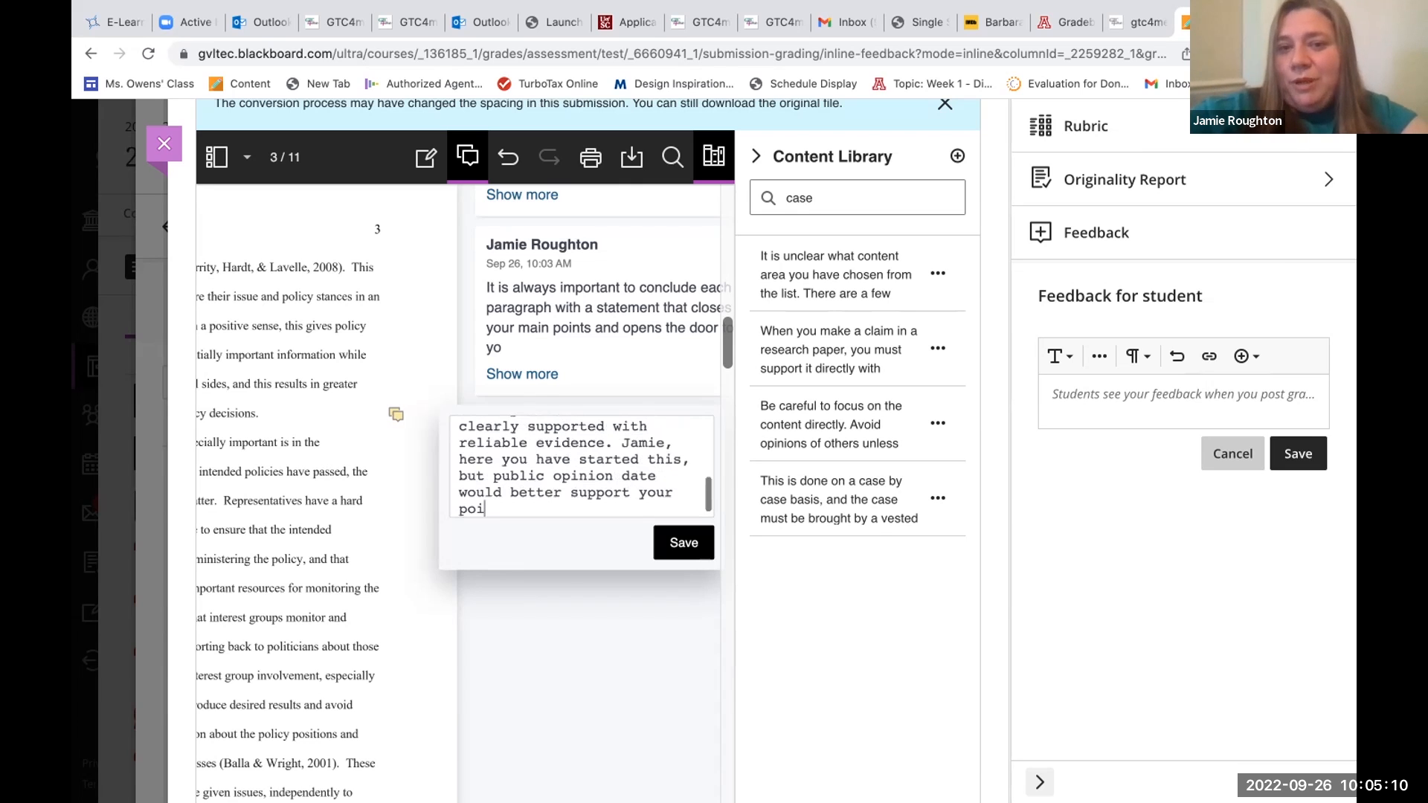
type("nt.")
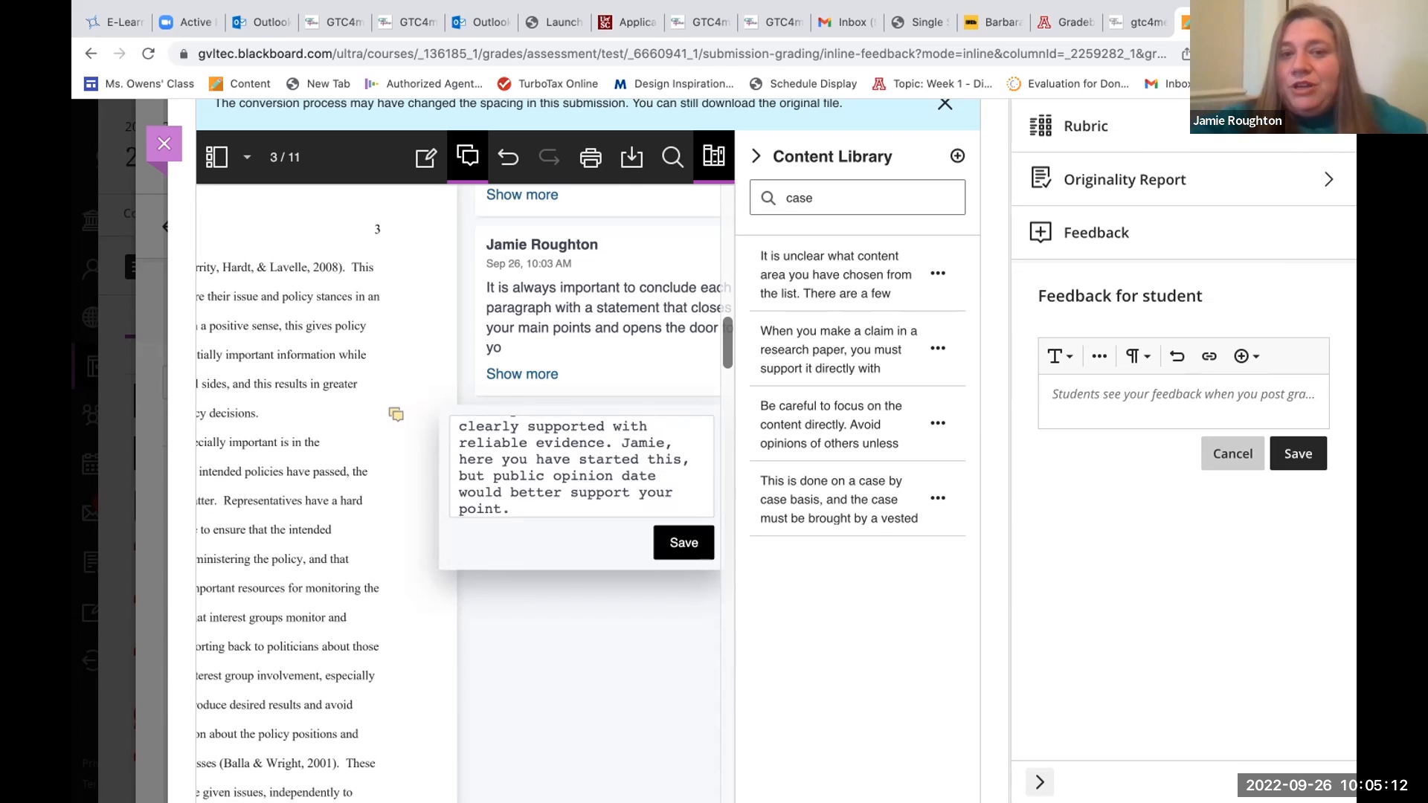
left_click(683, 543)
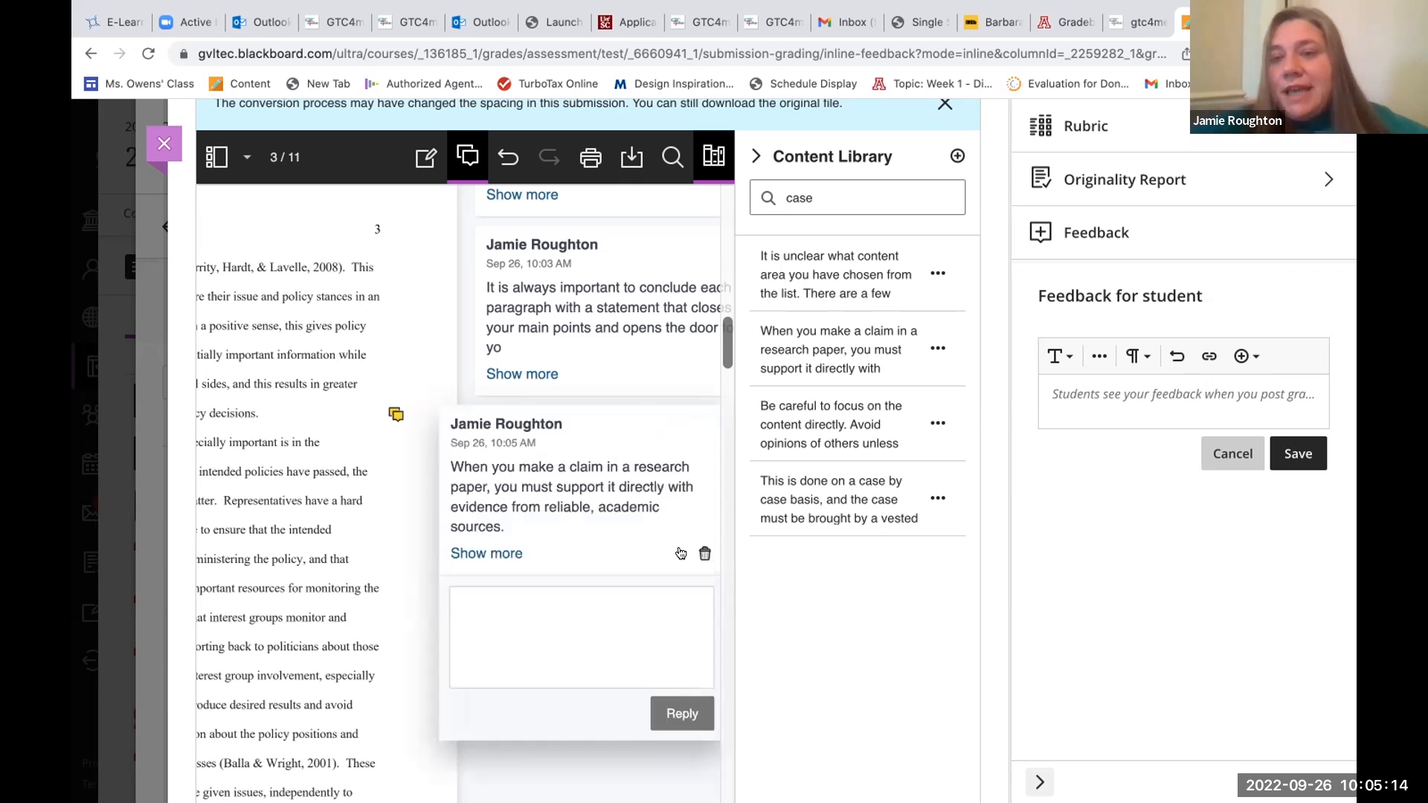